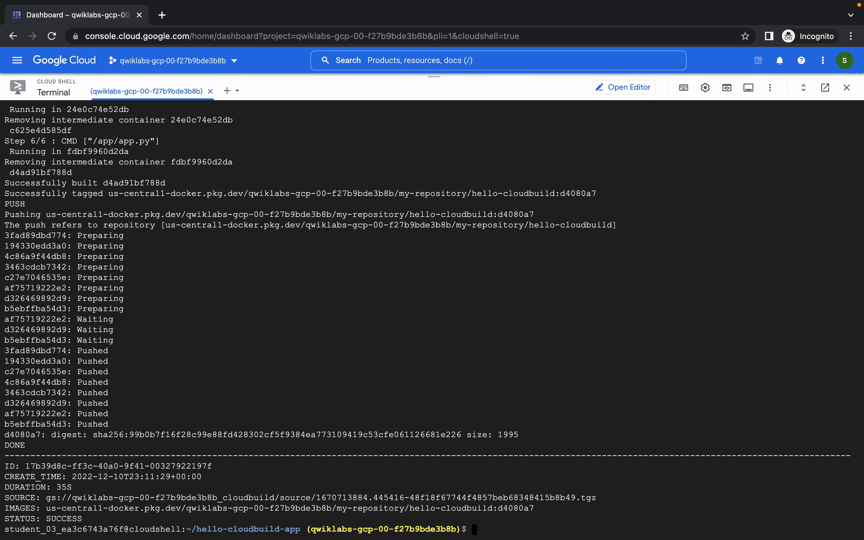
Step: Switch to the lab instructions and check progress on the "Create the container image with Cloud Build" objective
key(ctrl+Left)
scroll(616, 273, down, 10)
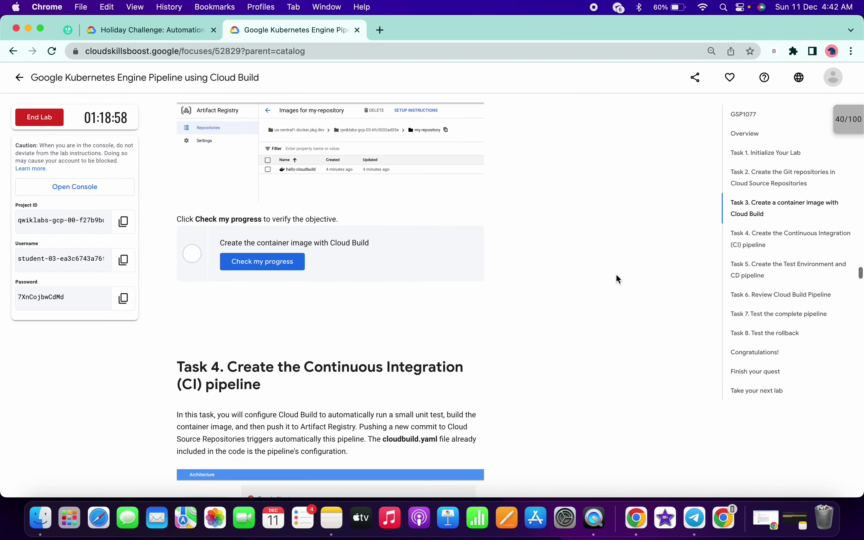
click(246, 213)
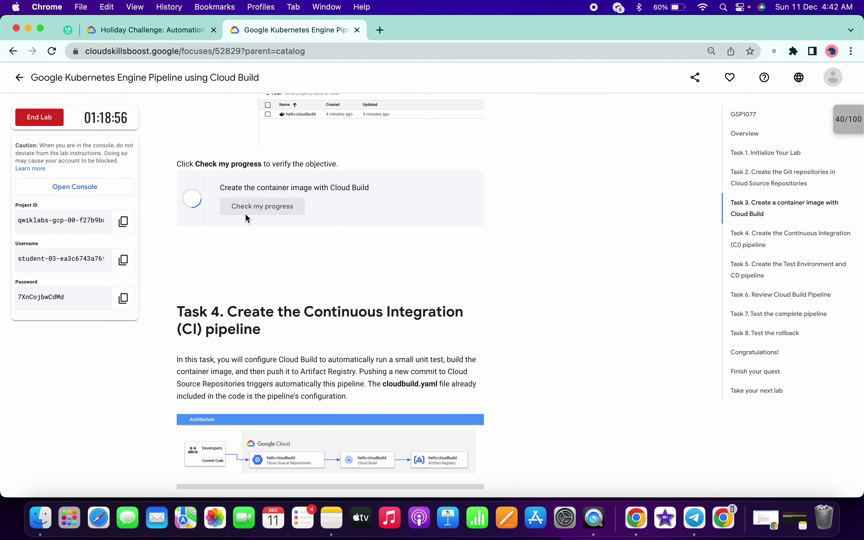
Step: Copy the trigger name hello-cloudbuild from the Task 4 lab instructions
scroll(245, 213, down, 9)
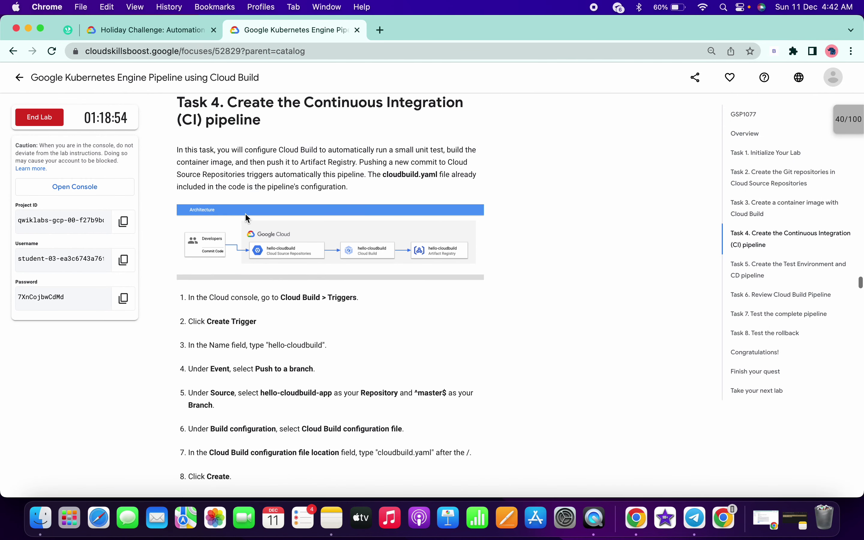
scroll(246, 215, down, 2)
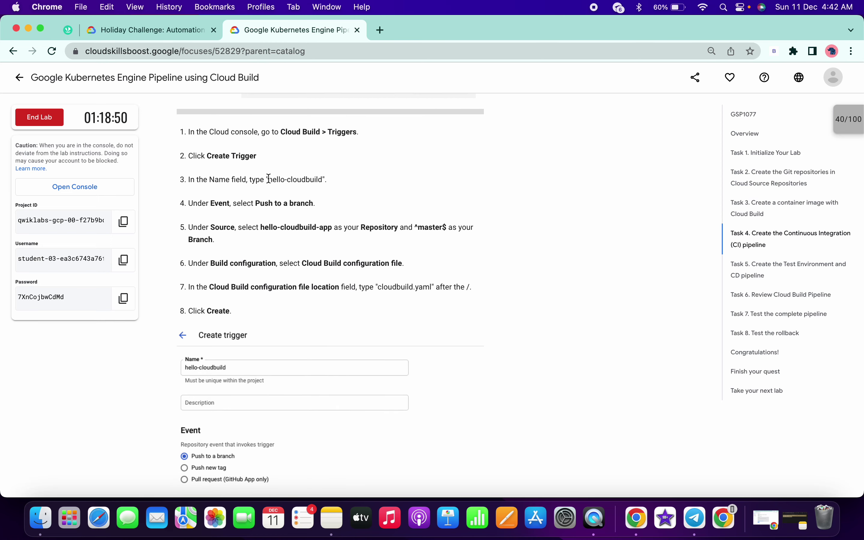
drag(269, 179, 323, 179)
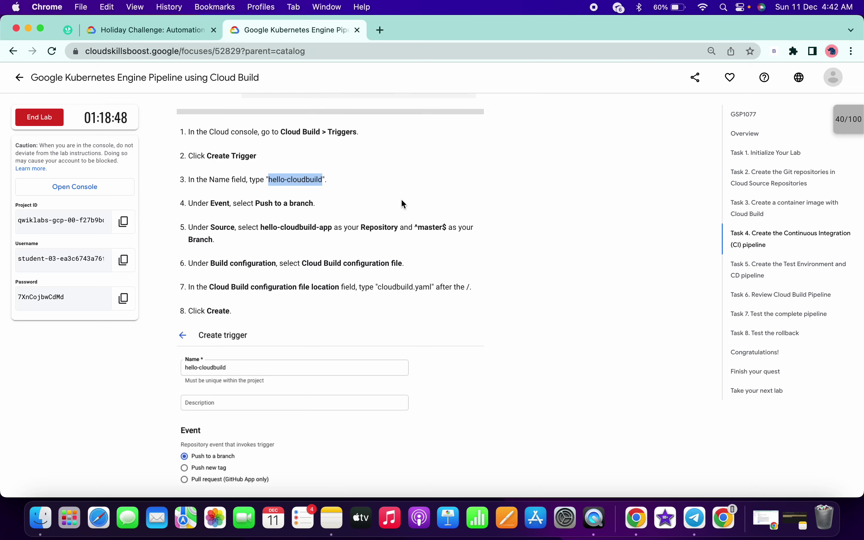
key(super+c)
Step: Switch to the Google Cloud console, search for triggers, and open the Cloud Build Triggers page in a new browser tab
key(super+Tab)
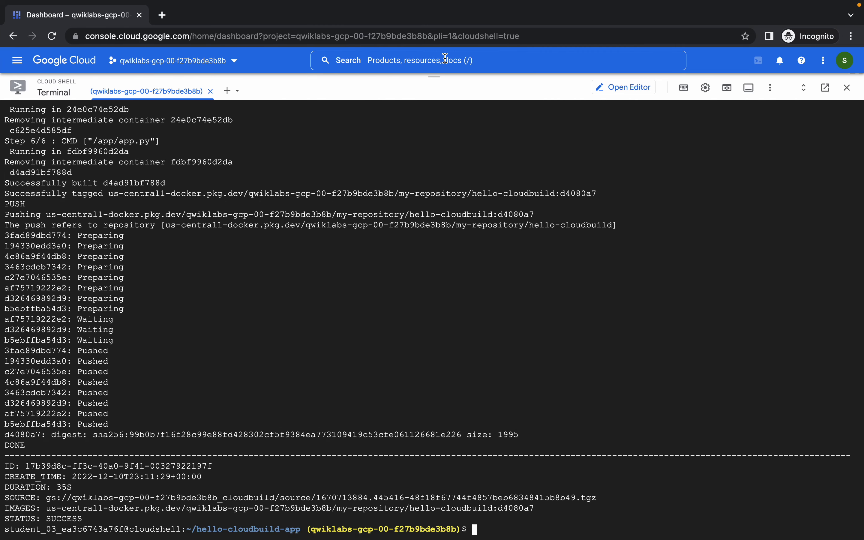
click(446, 59)
text(t)
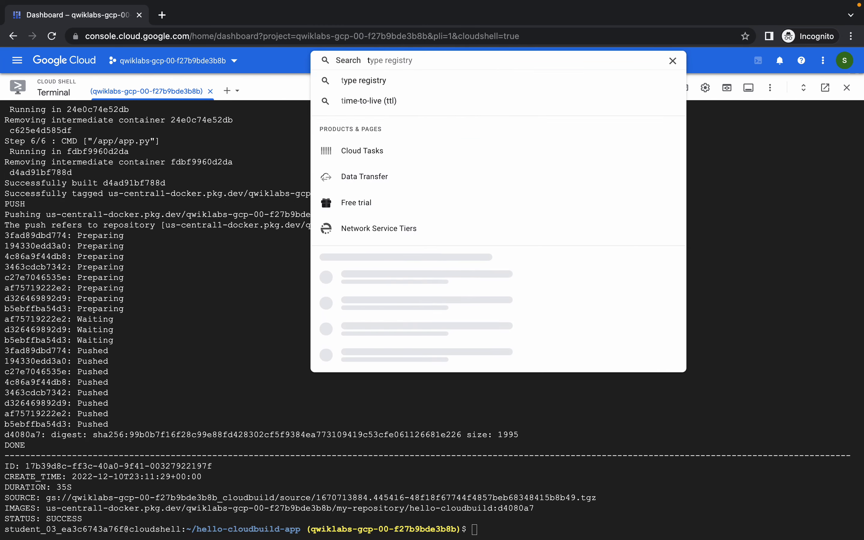
text(igg)
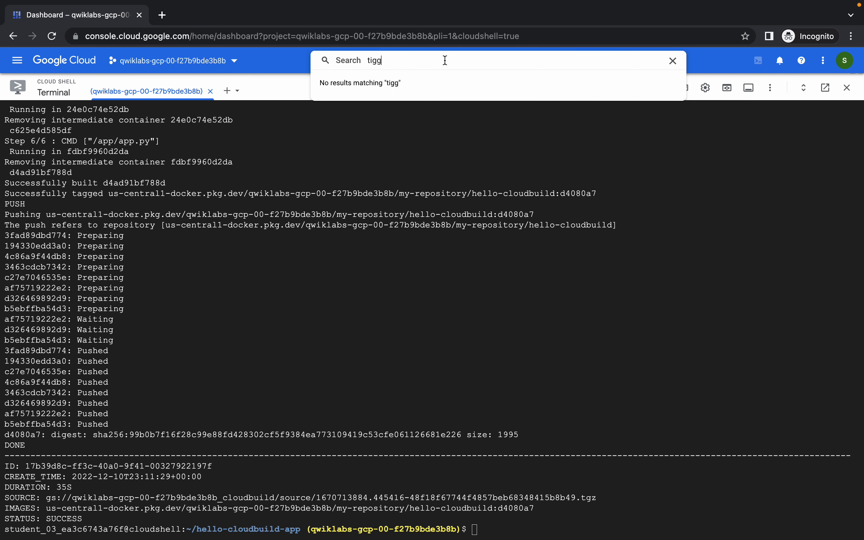
key(BackSpace)
key(BackSpace)
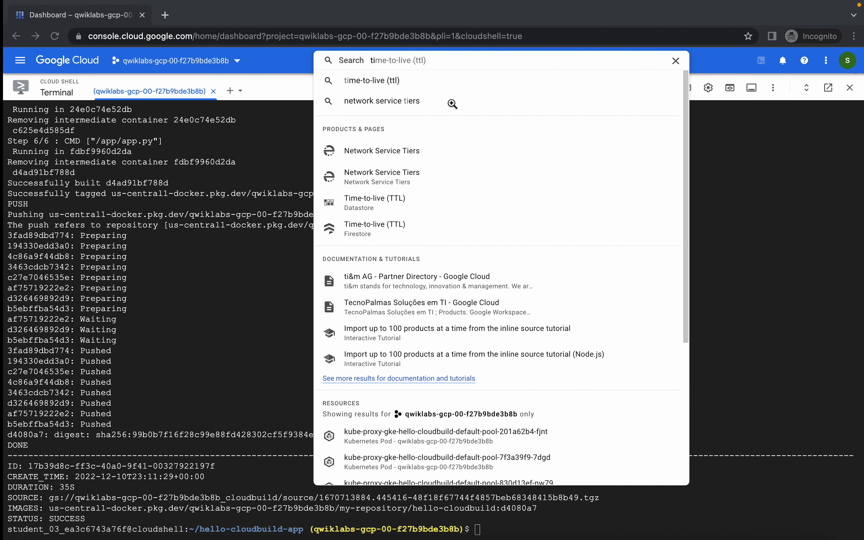
key(BackSpace)
text(r)
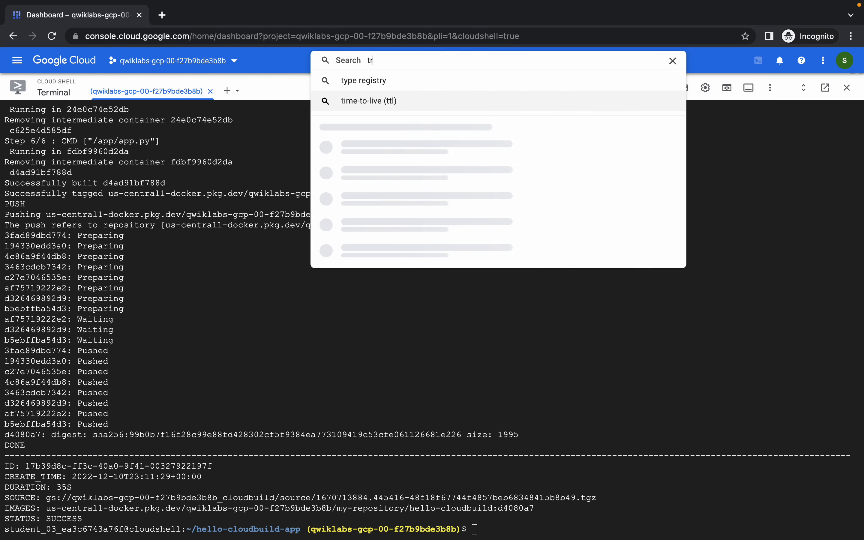
text(iggers)
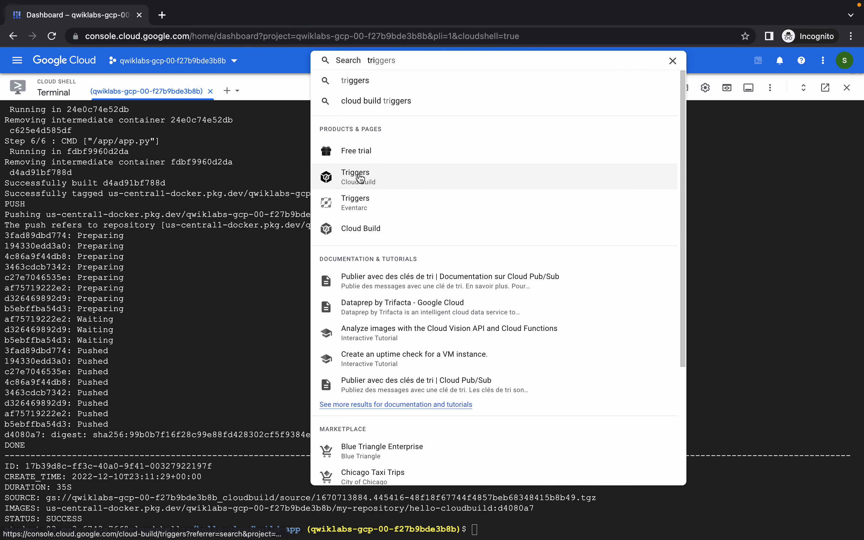
super+click(360, 178)
click(221, 21)
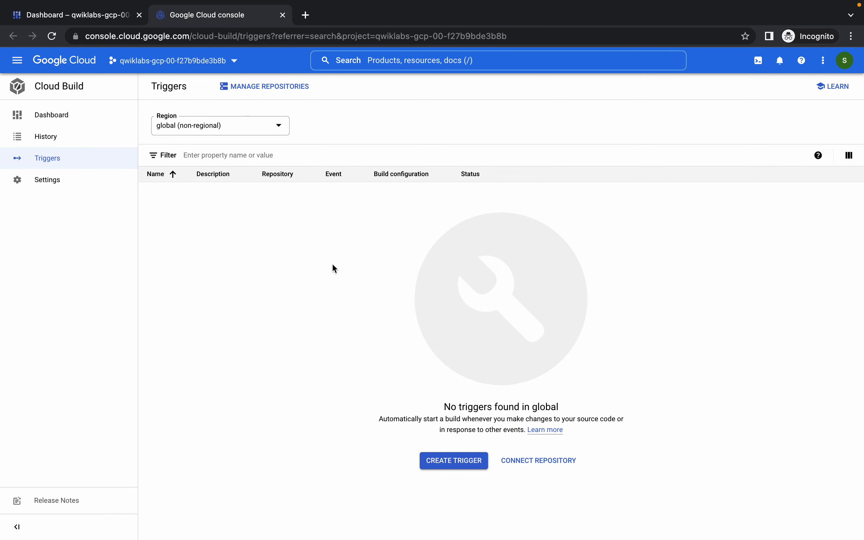
Step: Start a new Cloud Build trigger and name it hello-cloudbuild
click(371, 461)
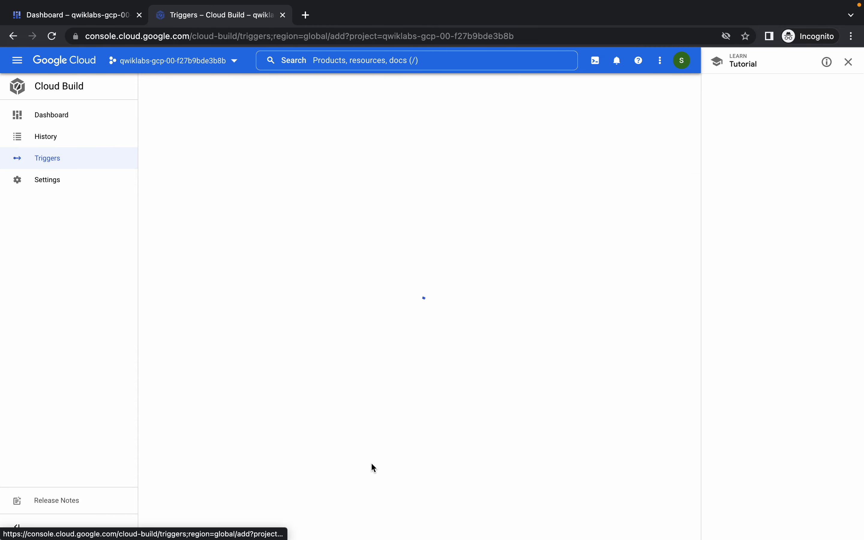
key(ctrl+Left)
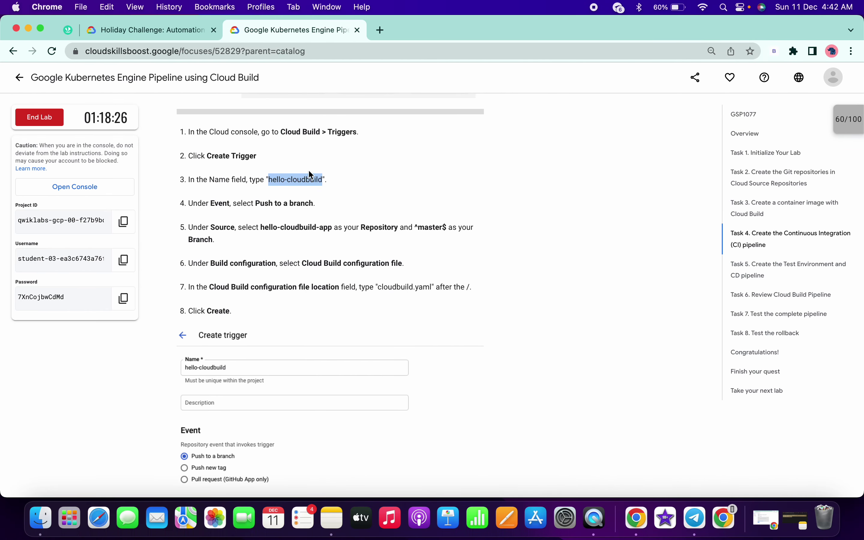
key(ctrl+Right)
click(212, 125)
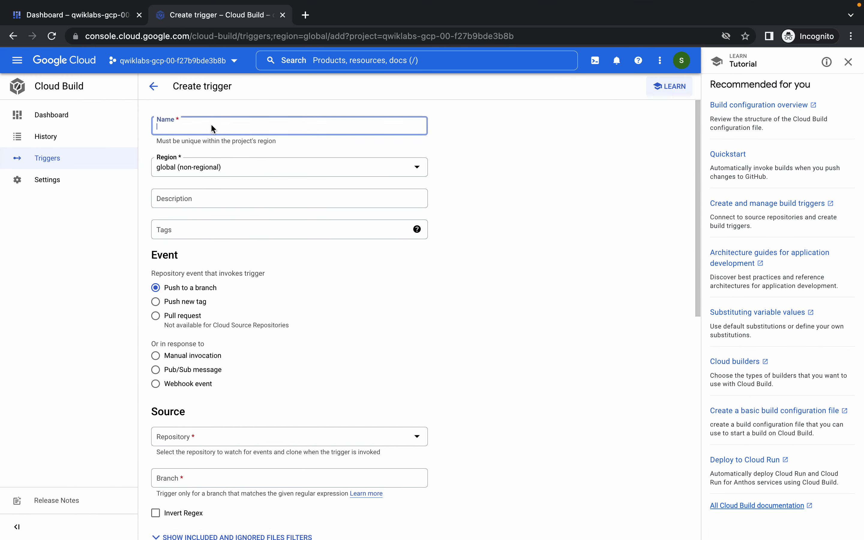
key(super+v)
Step: Select hello-cloudbuild-app (Cloud Source Repositories) as the trigger's source repository
scroll(251, 189, down, 3)
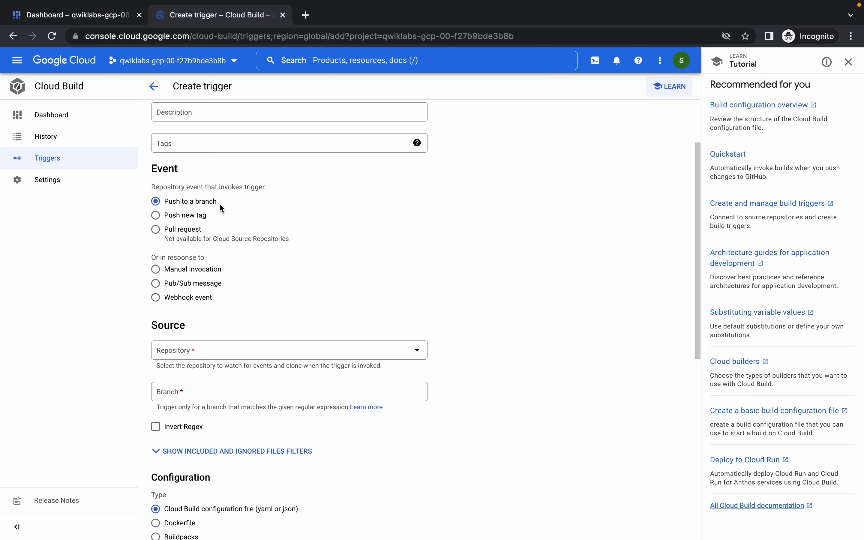
scroll(220, 205, down, 2)
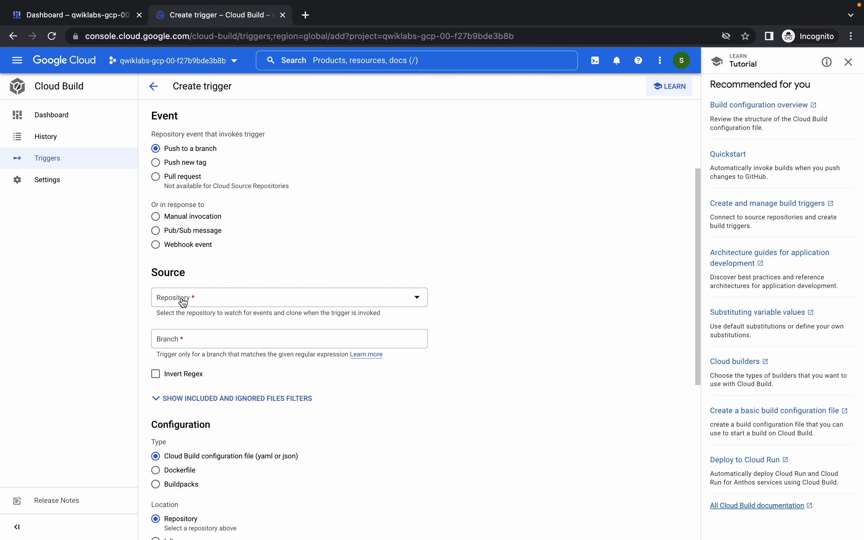
click(183, 303)
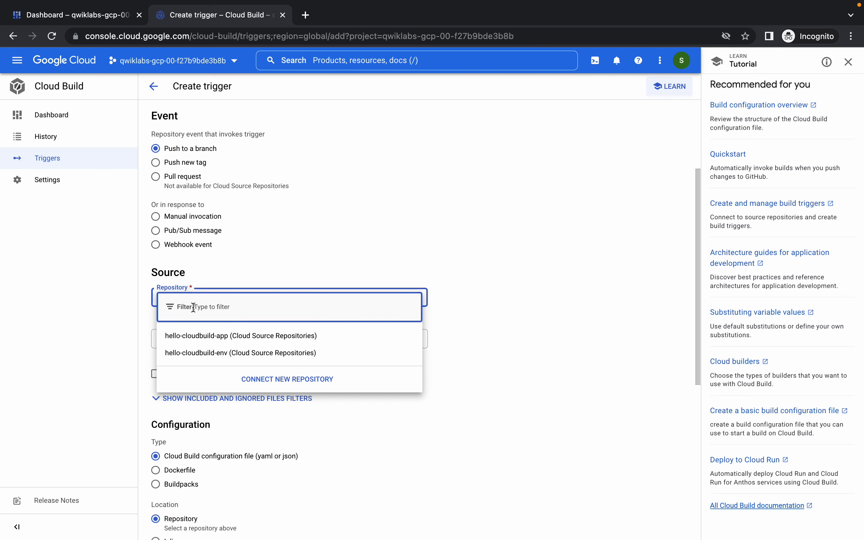
click(210, 340)
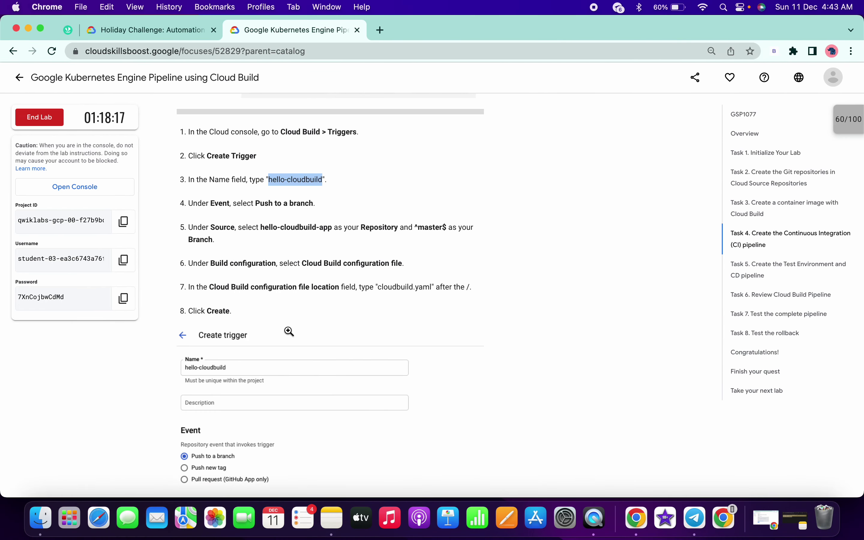
Step: Copy ^master$ from the lab instructions and enter it as the trigger's branch pattern
scroll(286, 330, down, 1)
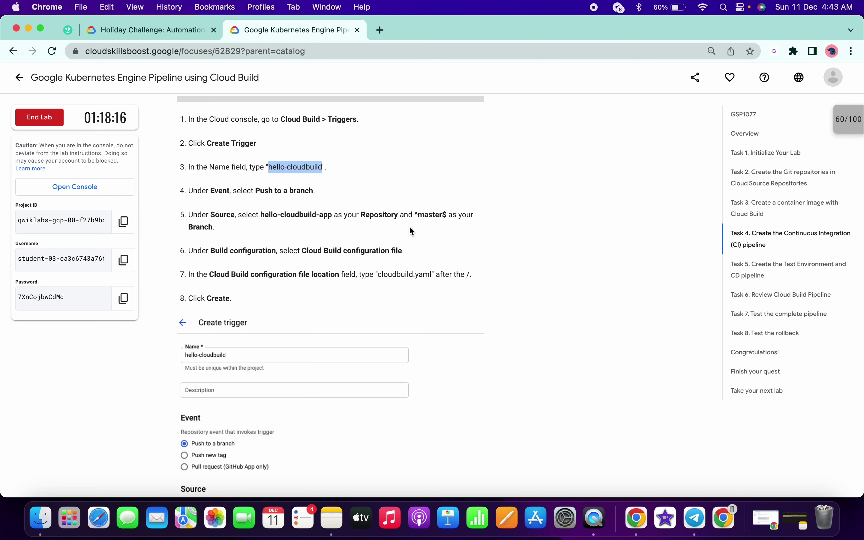
drag(415, 215, 447, 214)
key(ctrl+Right)
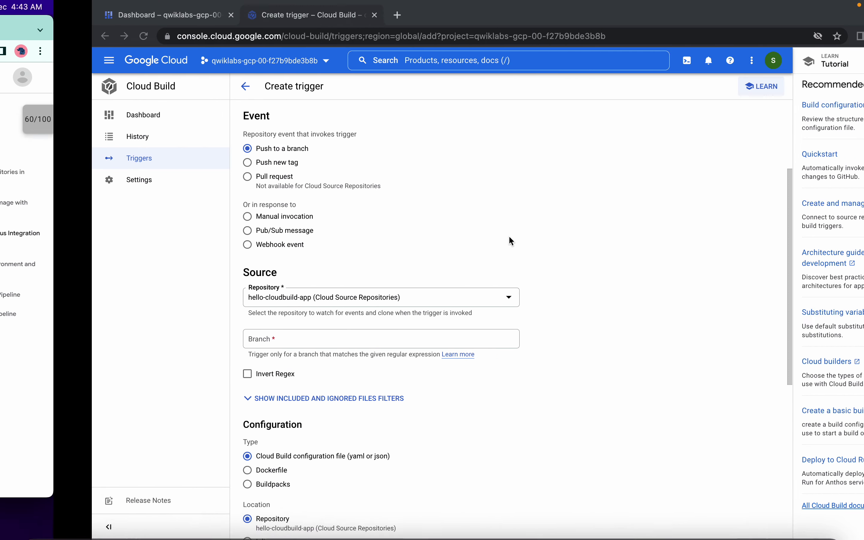
click(217, 338)
key(ctrl+v)
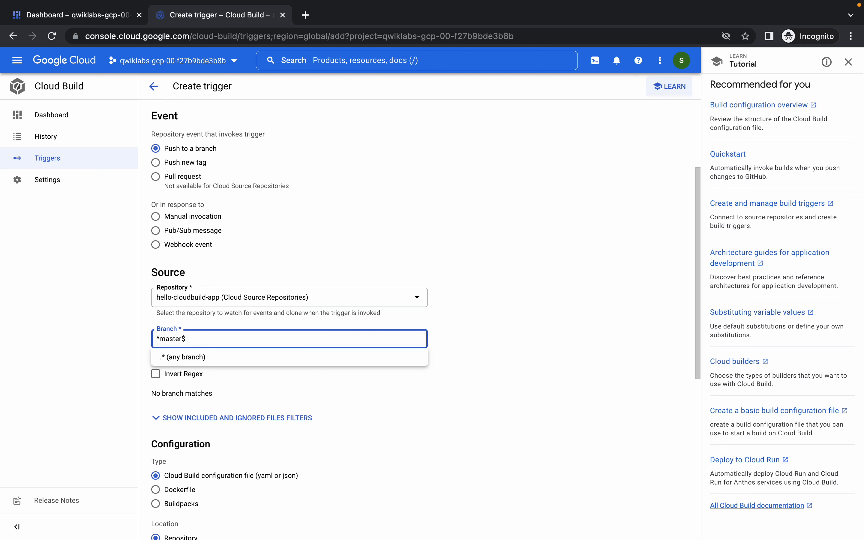
Step: Set the trigger's branch pattern to .* (any branch) and create the trigger
click(186, 357)
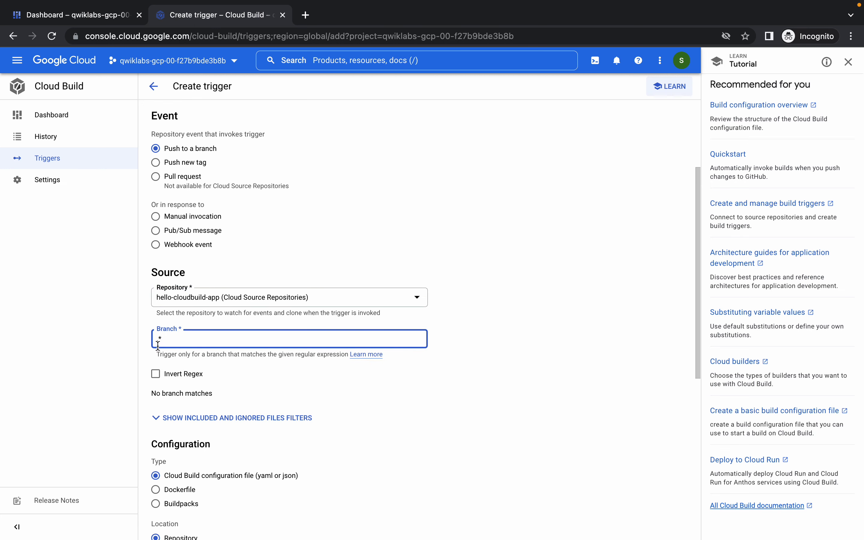
scroll(197, 356, down, 6)
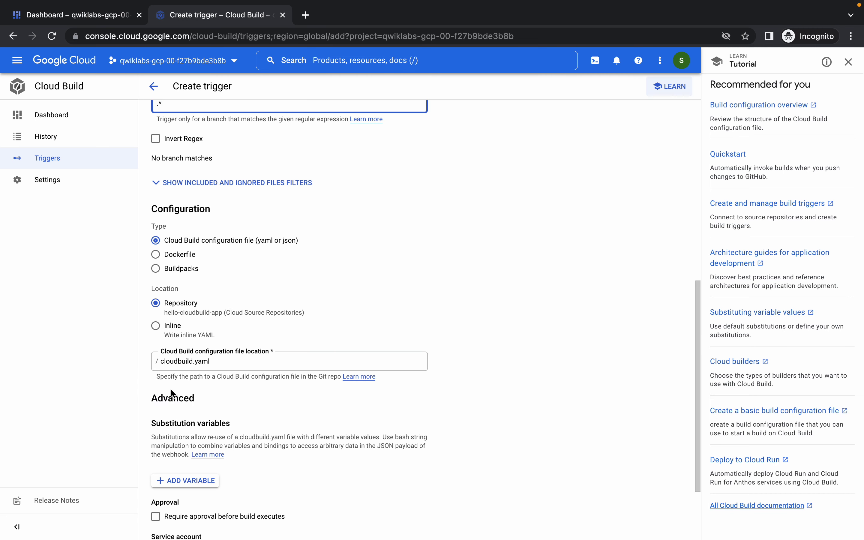
scroll(172, 391, down, 3)
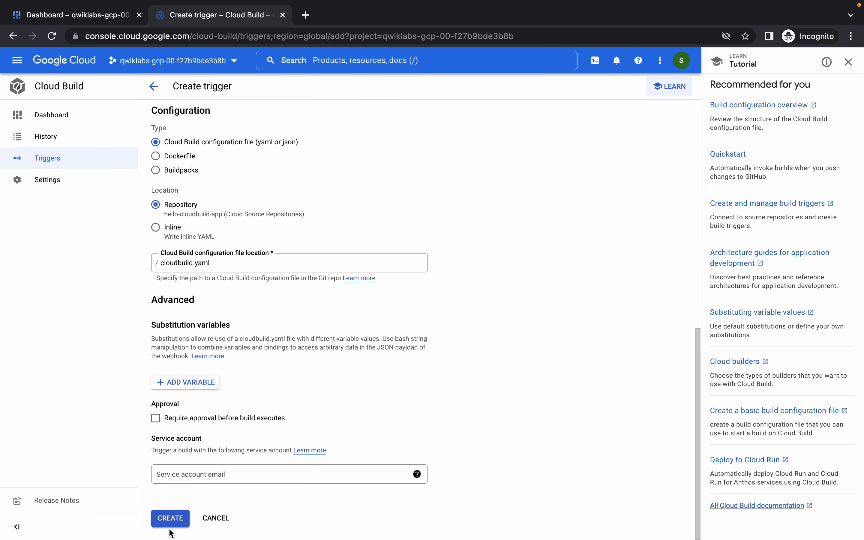
click(166, 520)
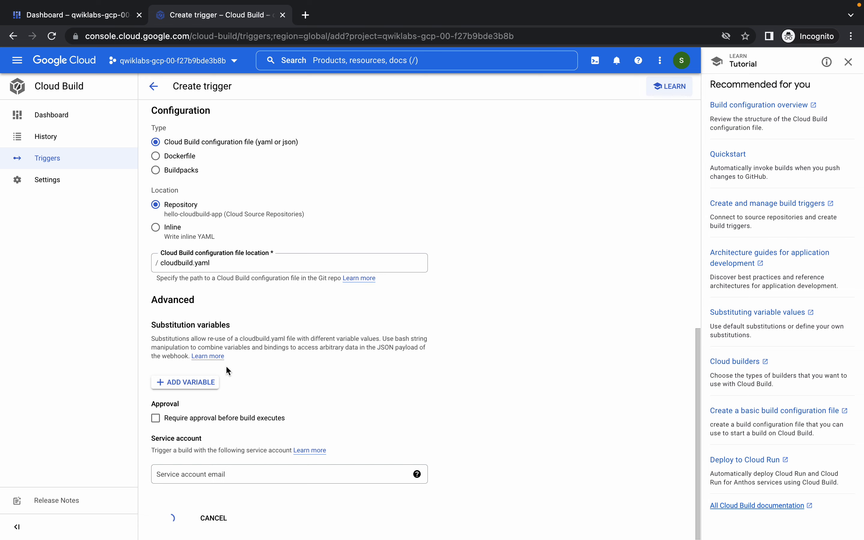
Step: Copy the Task 4 push commands from the lab and run cd ~/hello-cloudbuild-app and git push google master in Cloud Shell
key(ctrl+Left)
scroll(353, 279, down, 10)
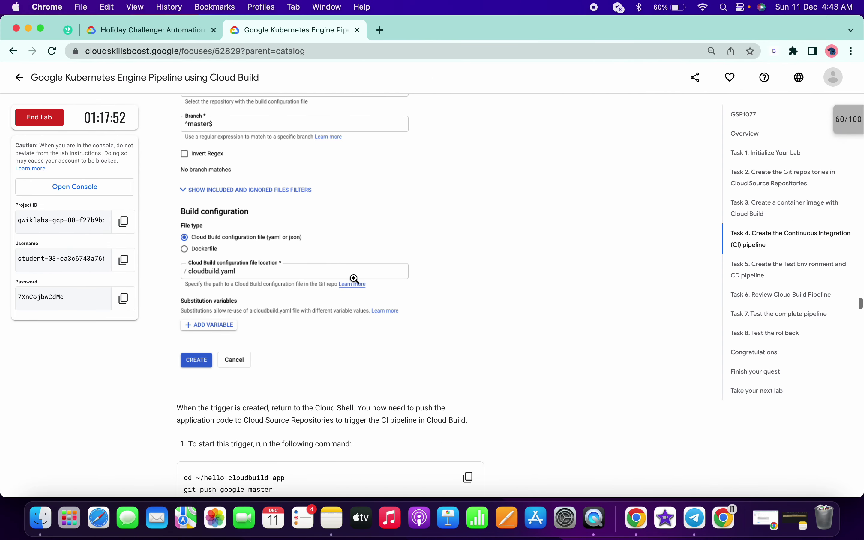
scroll(353, 277, down, 5)
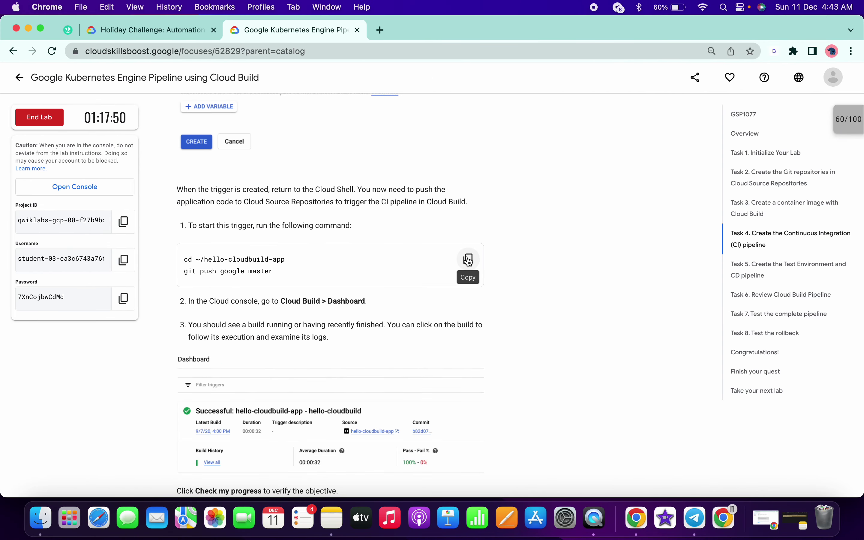
click(469, 260)
key(ctrl+Right)
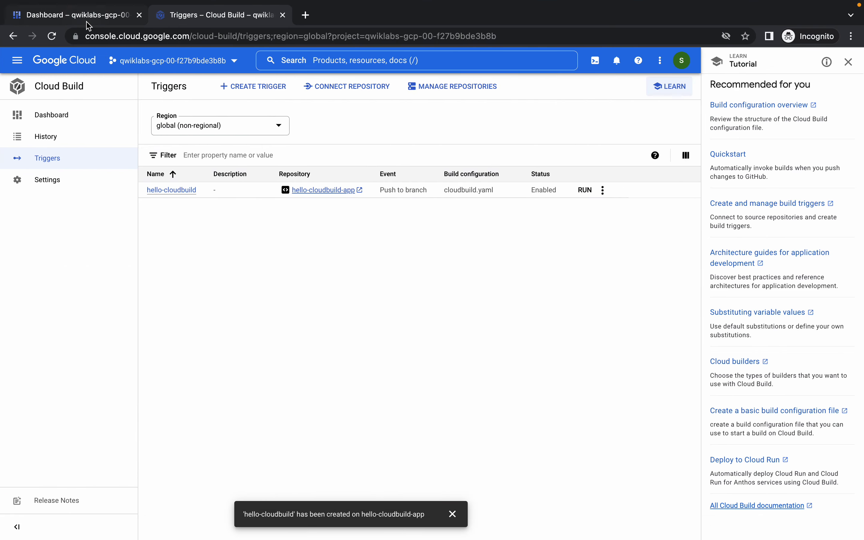
click(87, 22)
click(782, 276)
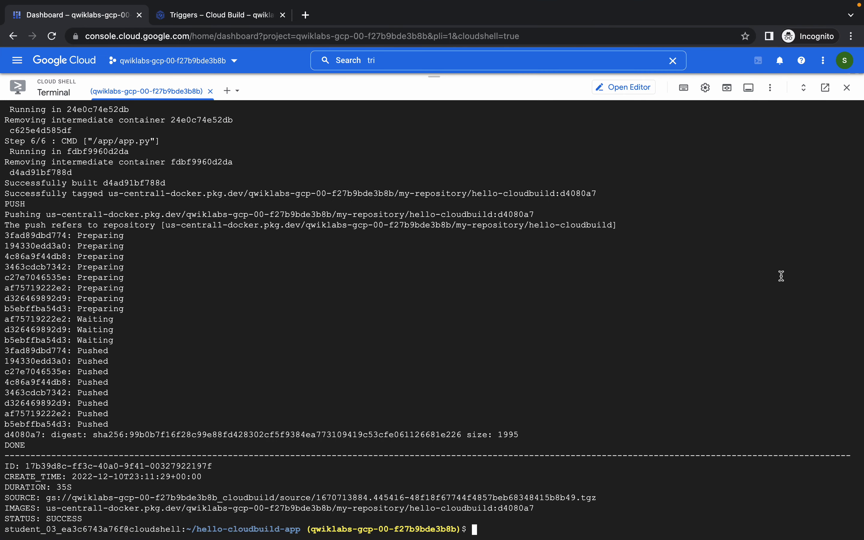
key(super+v)
key(Return)
Step: Return to the lab instructions and check progress on the "Create the Continuous Integration (CI) Pipeline" objective
key(ctrl+Left)
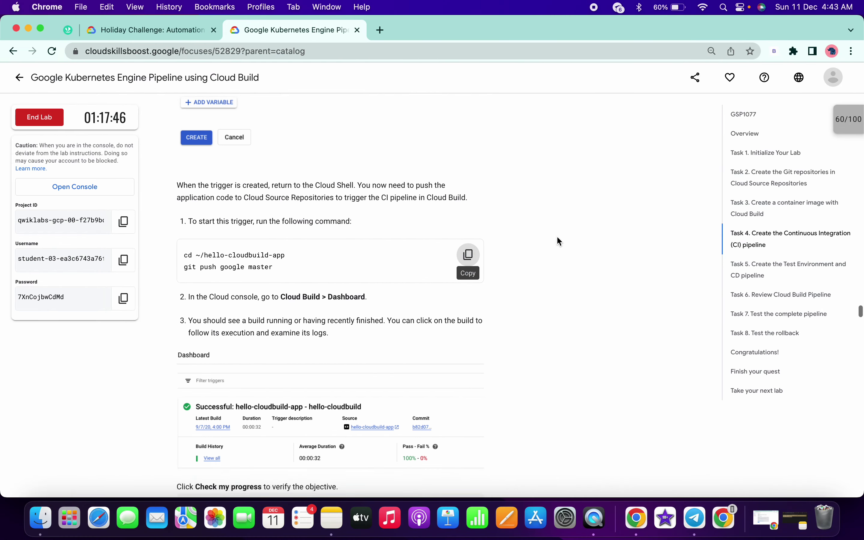
scroll(559, 242, down, 8)
key(ctrl+Right)
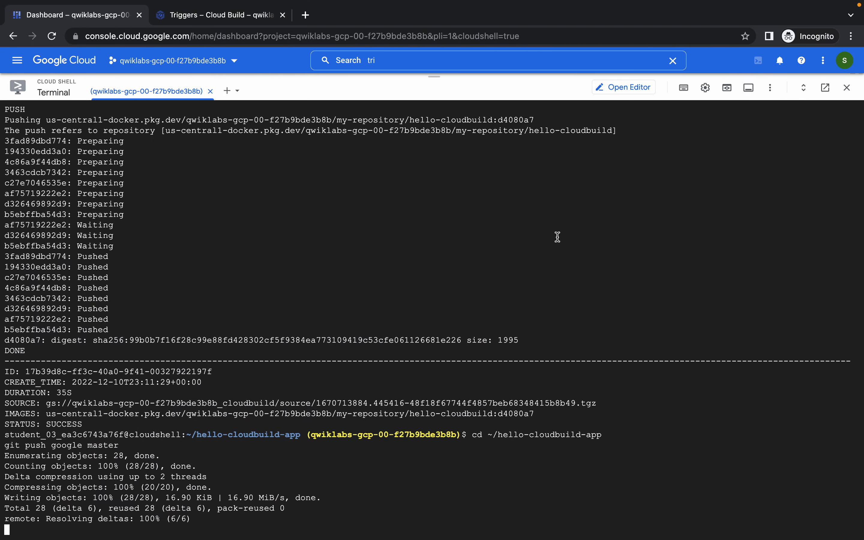
key(ctrl+Left)
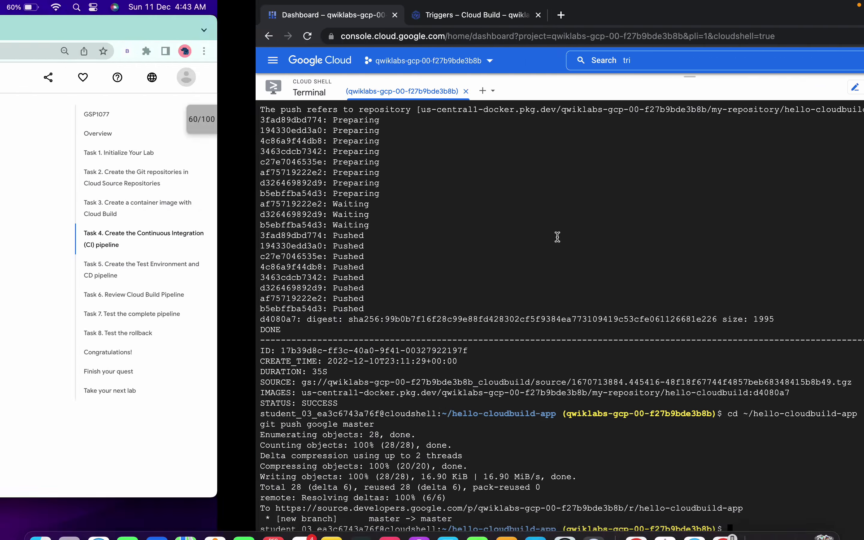
click(243, 246)
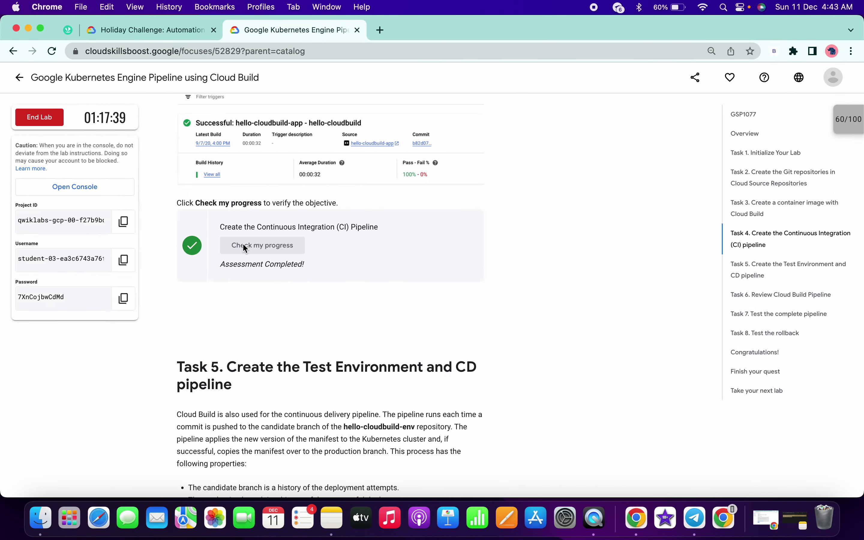
Step: Copy the first Task 5 command block from the lab and run it in Cloud Shell to grant Cloud Build roles/container.developer
scroll(243, 245, down, 10)
scroll(243, 247, down, 1)
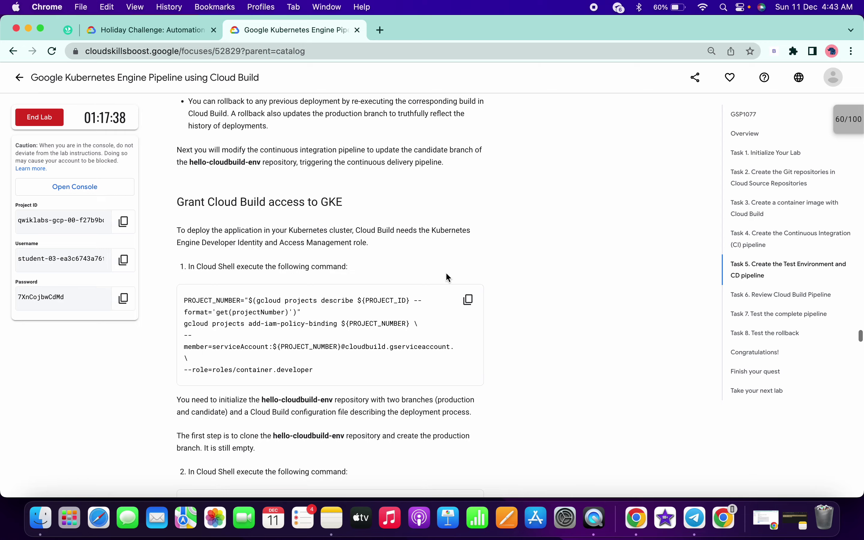
click(468, 299)
key(ctrl+Right)
key(super+v)
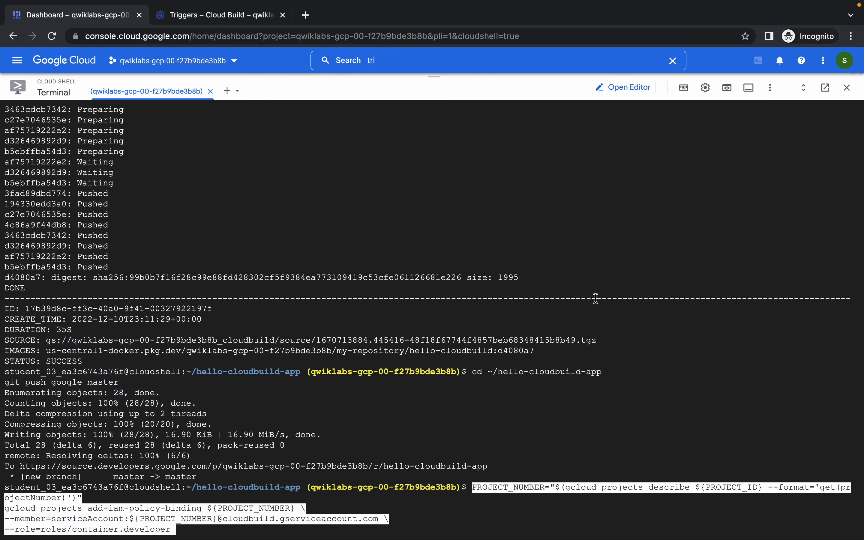
key(Return)
Step: Copy the lab's clone commands and run them in Cloud Shell to clone hello-cloudbuild-env and create its production branch
key(ctrl+Left)
scroll(453, 272, down, 7)
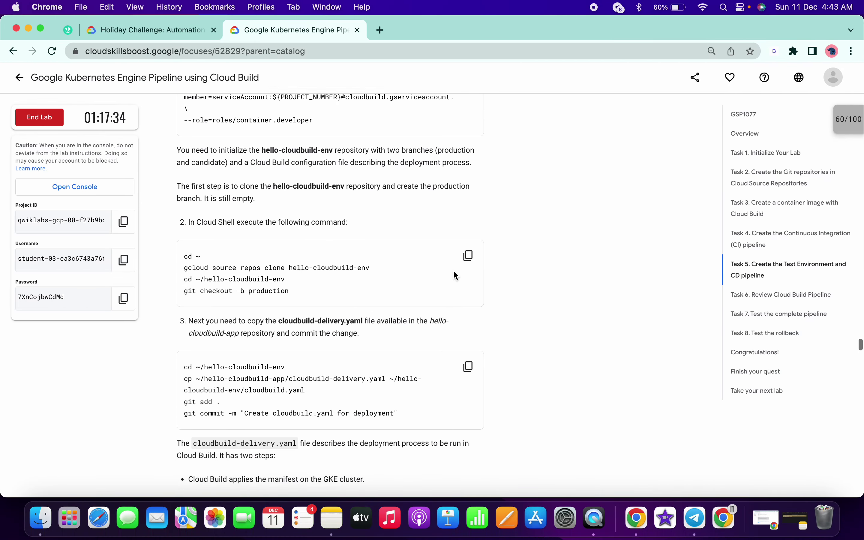
click(468, 248)
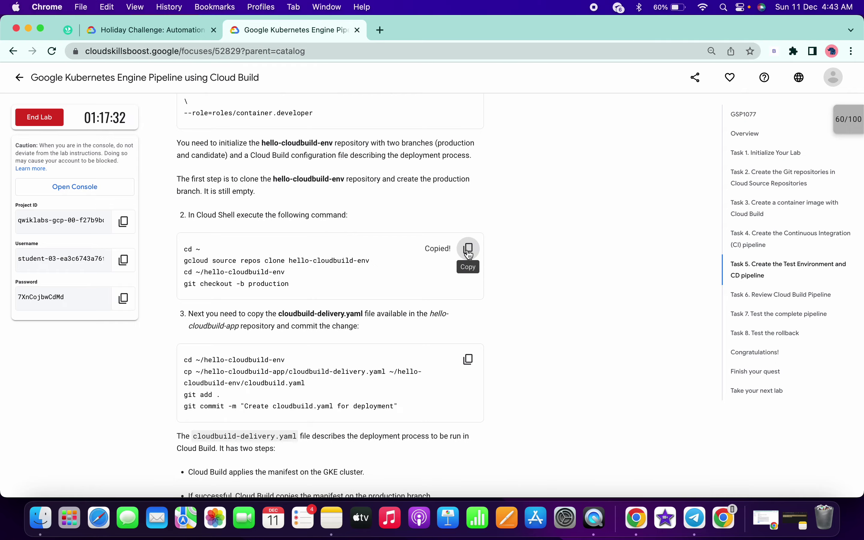
key(ctrl+Right)
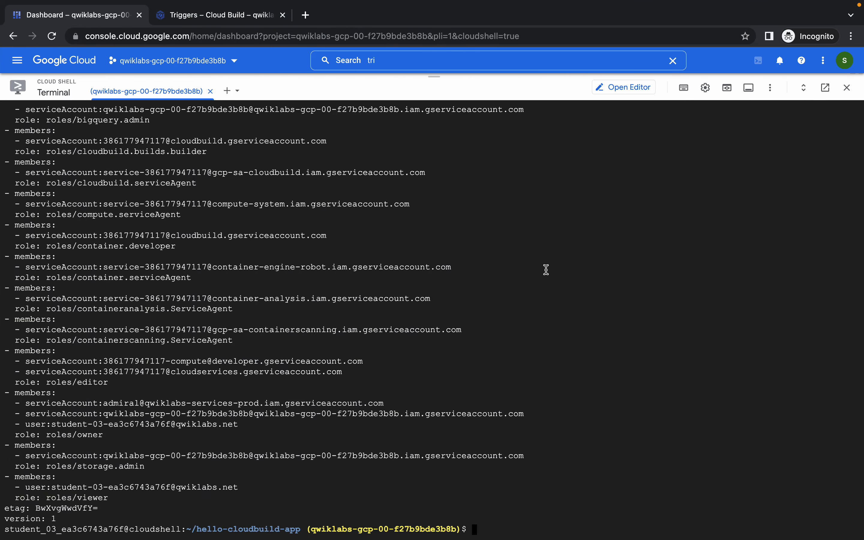
key(super+v)
key(Return)
key(ctrl+Left)
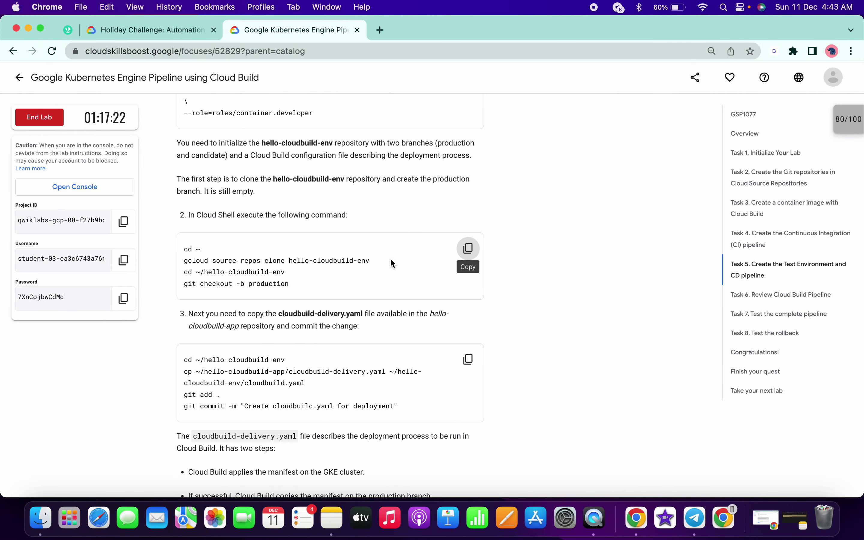
scroll(391, 261, down, 2)
scroll(391, 258, down, 2)
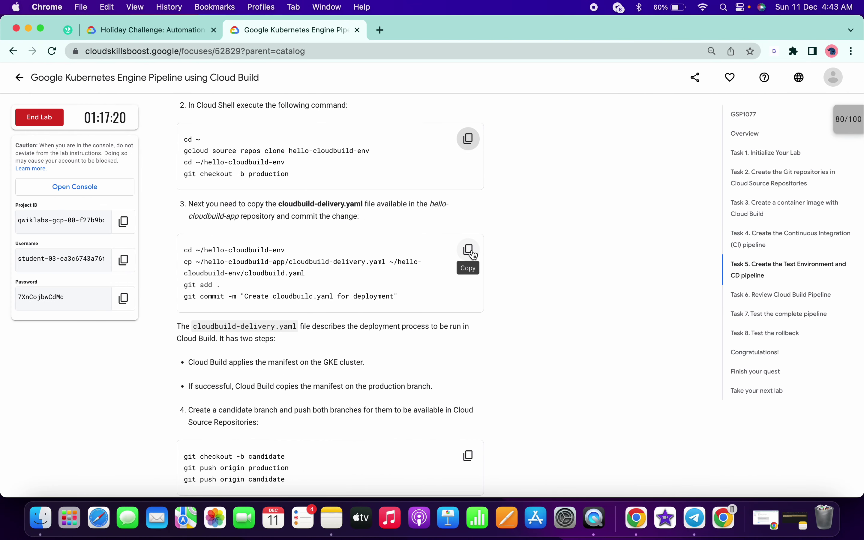
click(472, 253)
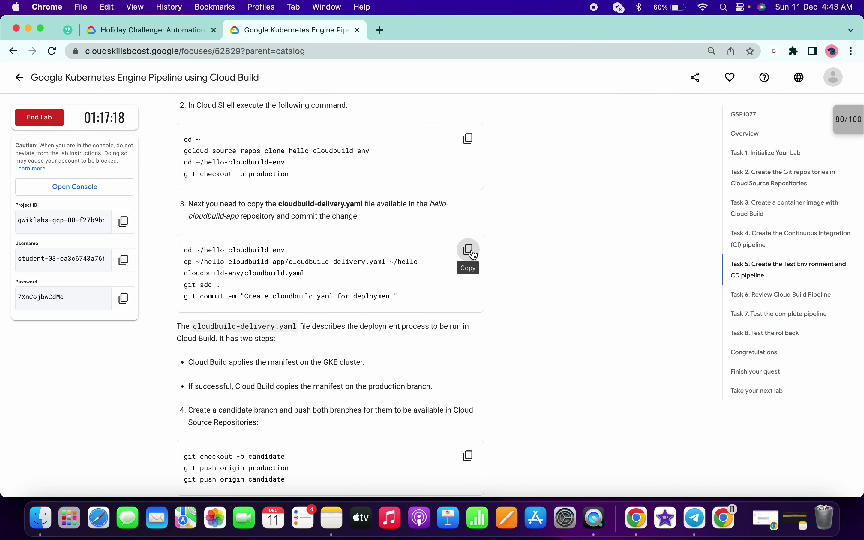
key(ctrl+Right)
key(super+v)
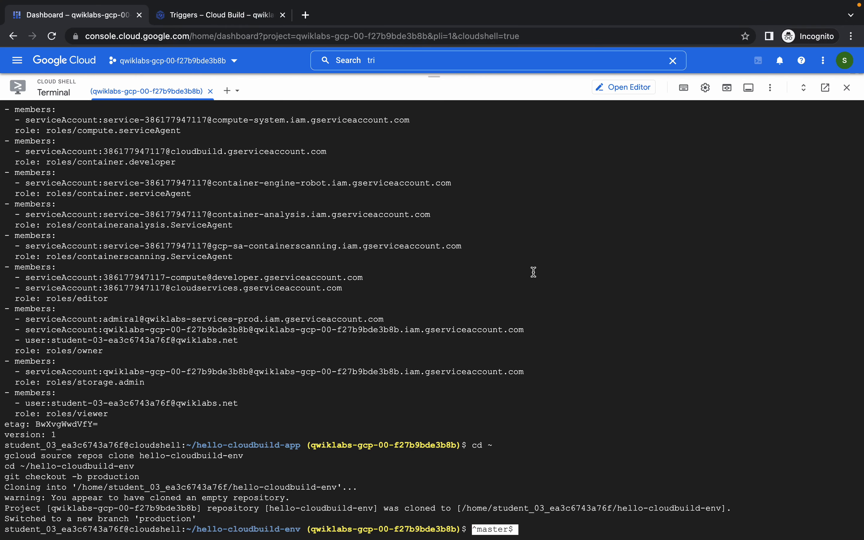
key(BackSpace)
key(BackSpace)
key(BackSpace)
key(BackSpace)
key(BackSpace)
key(BackSpace)
key(BackSpace)
key(BackSpace)
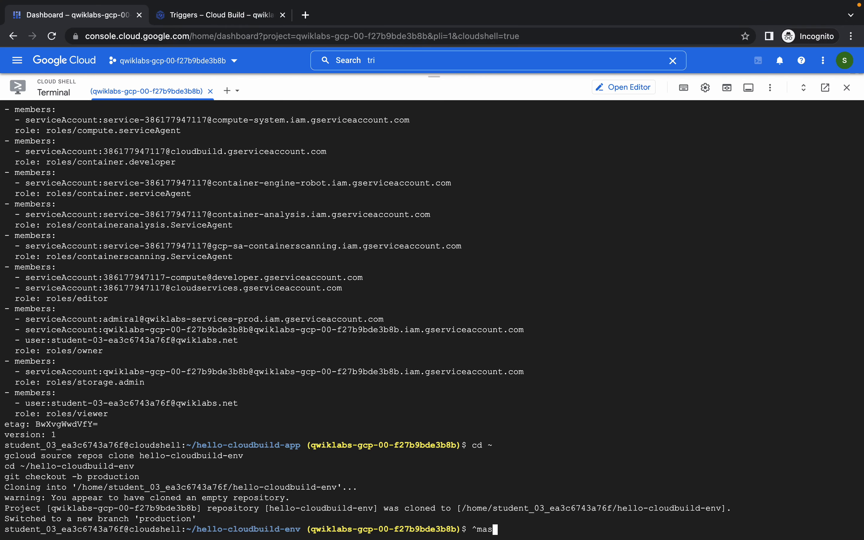
Step: Run the lab's commands in Cloud Shell that copy cloudbuild-delivery.yaml to ~/hello-cloudbuild-env/cloudbuild.yaml and commit it as "Create cloudbuild.yaml for deployment"
key(ctrl+Left)
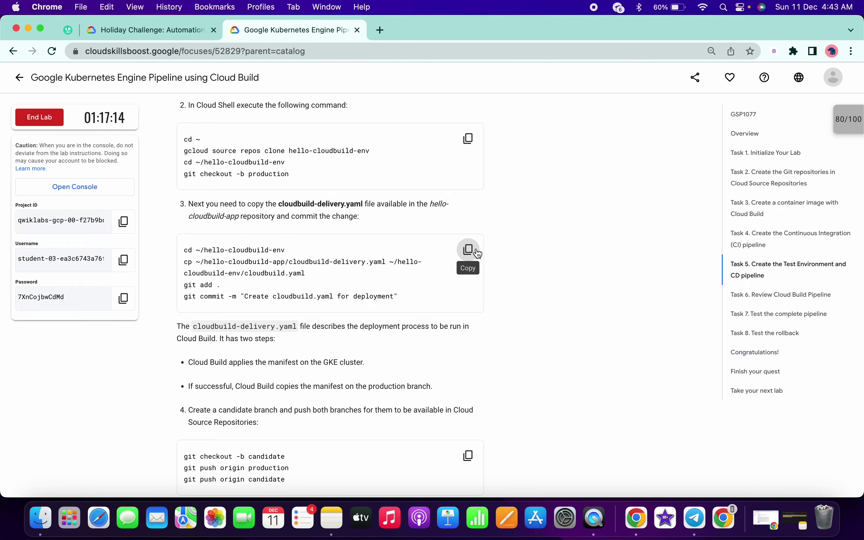
click(475, 252)
key(ctrl+Right)
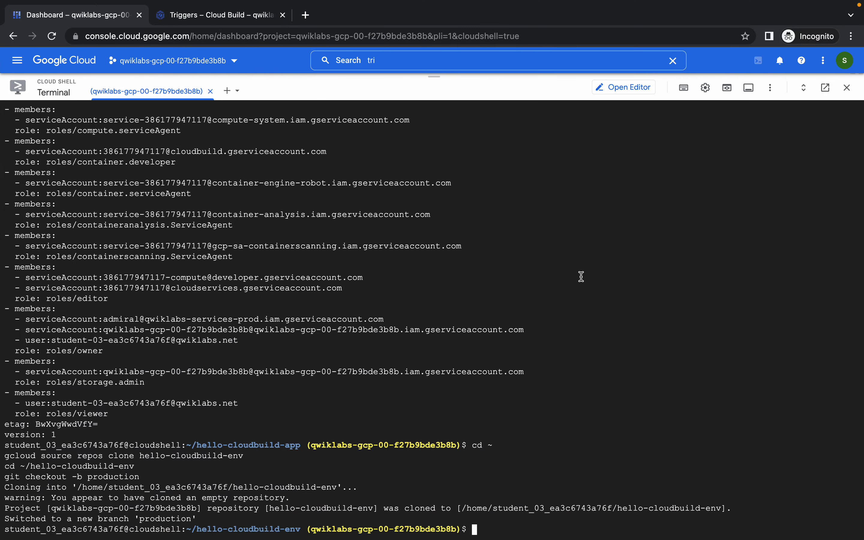
key(super+v)
key(Return)
Step: Copy the lab's branch commands and run them in Cloud Shell to create the candidate branch and push production and candidate to origin
key(ctrl+Left)
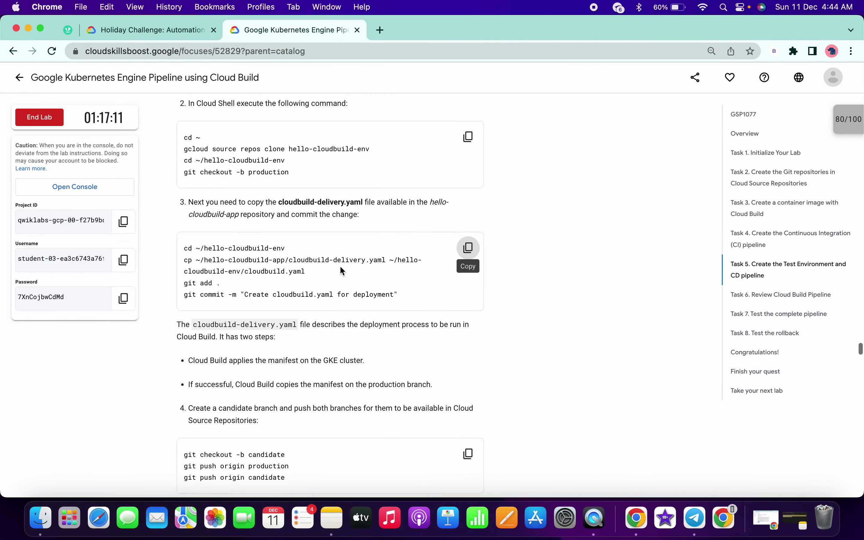
scroll(339, 265, down, 5)
click(461, 253)
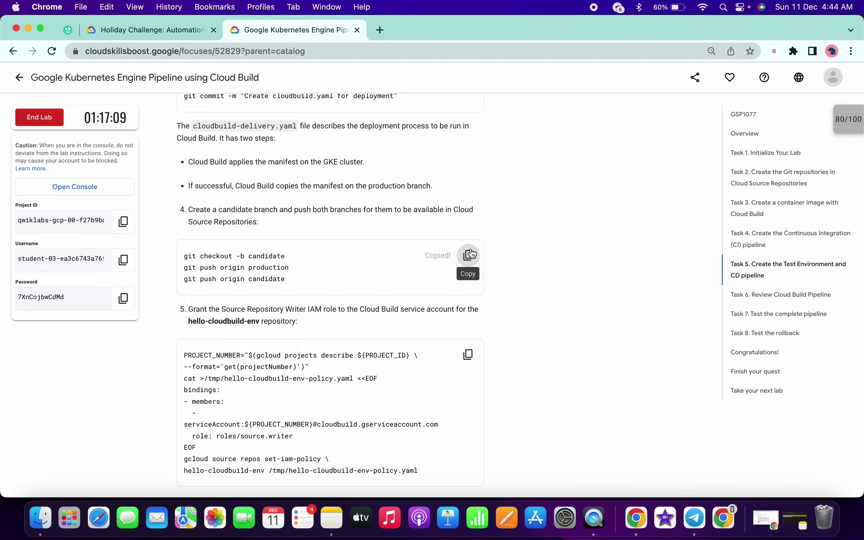
key(ctrl+Right)
key(super+v)
key(Return)
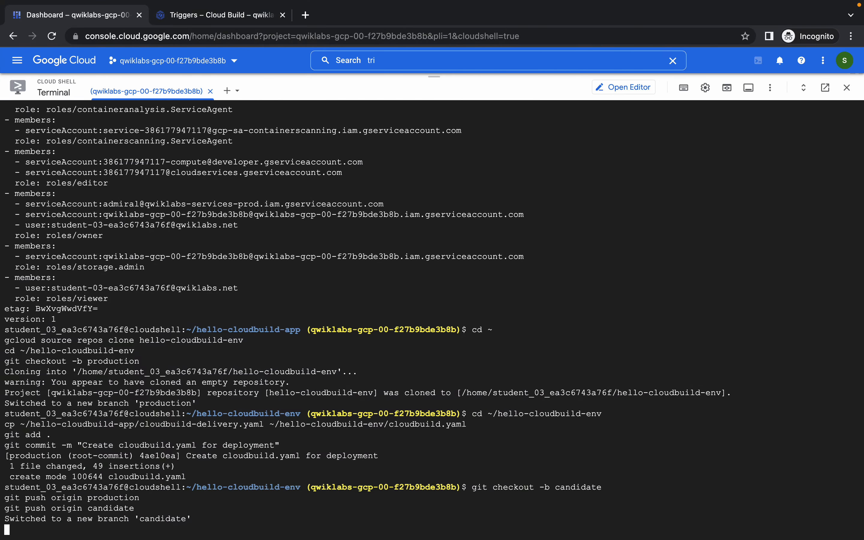
Step: Copy the lab's IAM policy commands and run them in Cloud Shell to grant Cloud Build roles/source.writer on hello-cloudbuild-env
key(ctrl+Left)
scroll(434, 243, down, 3)
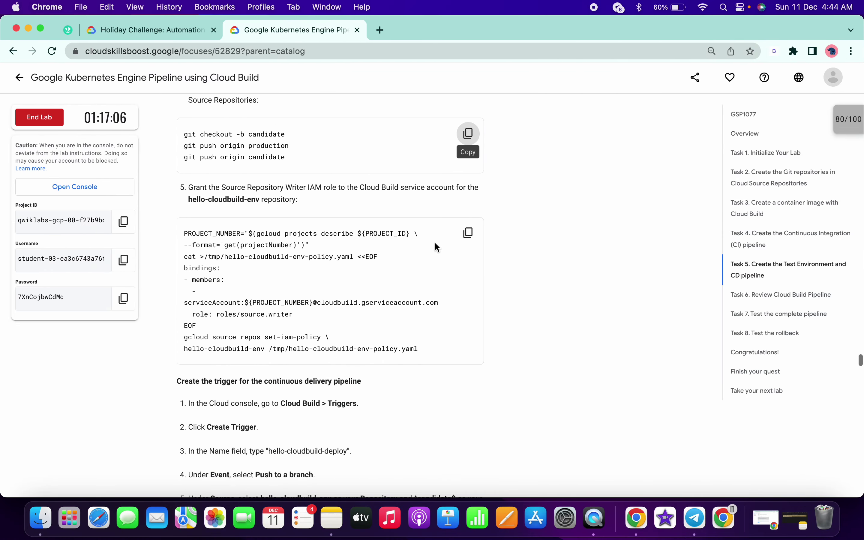
click(468, 233)
key(ctrl+Right)
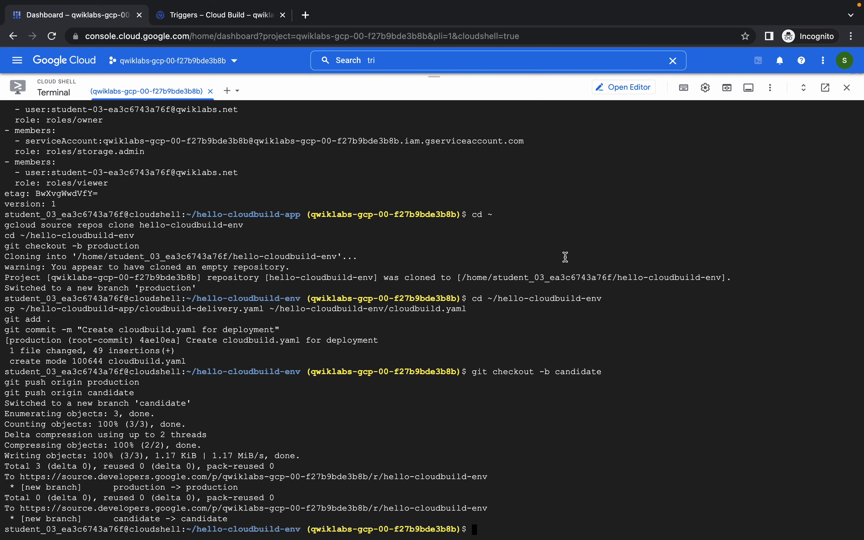
key(super+v)
Step: Copy the name hello-cloudbuild-deploy from the lab and start a new Cloud Build trigger with that name
key(ctrl+Left)
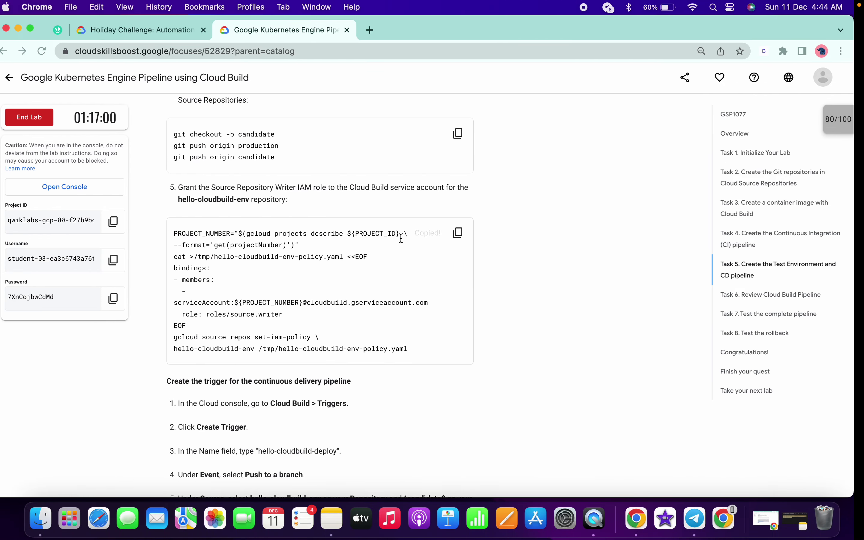
scroll(374, 256, down, 3)
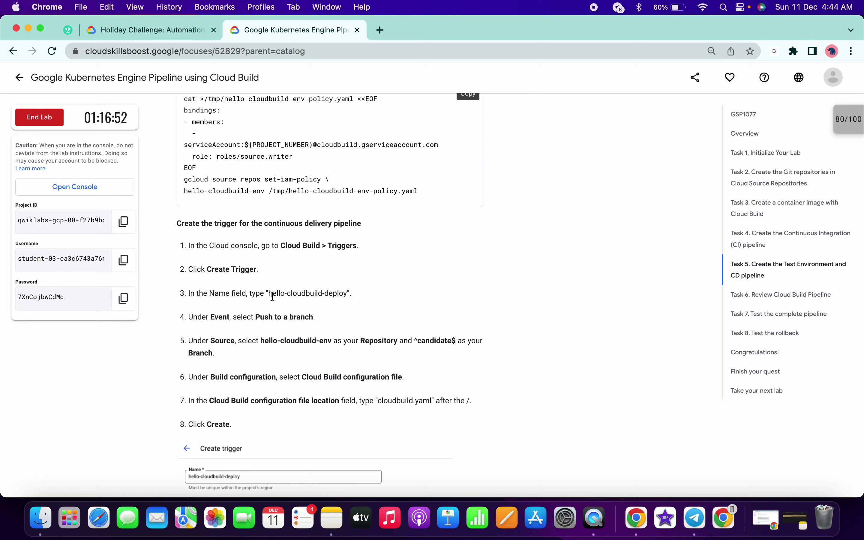
drag(268, 294, 346, 294)
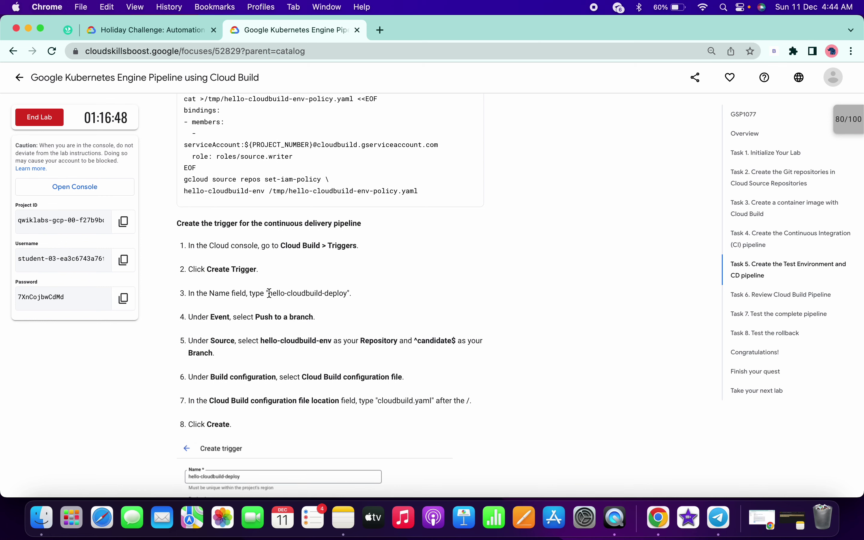
drag(269, 293, 347, 293)
key(super+c)
key(ctrl+Right)
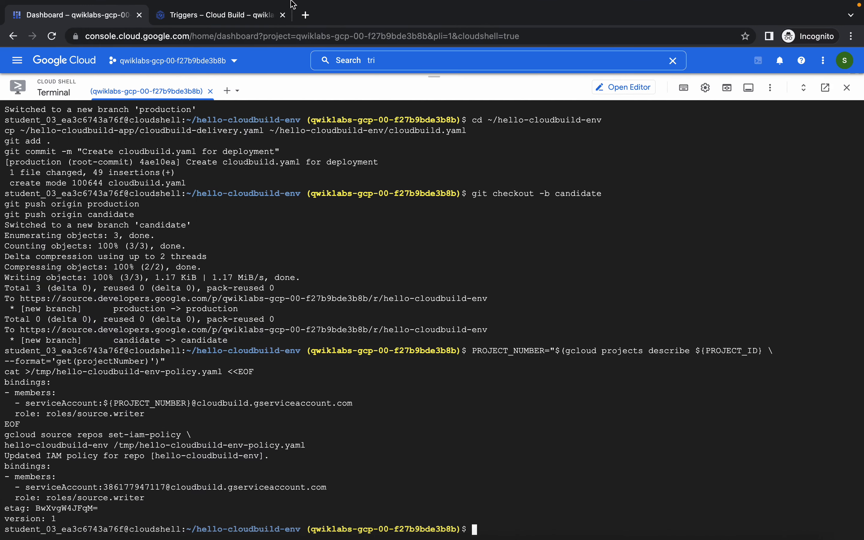
click(218, 15)
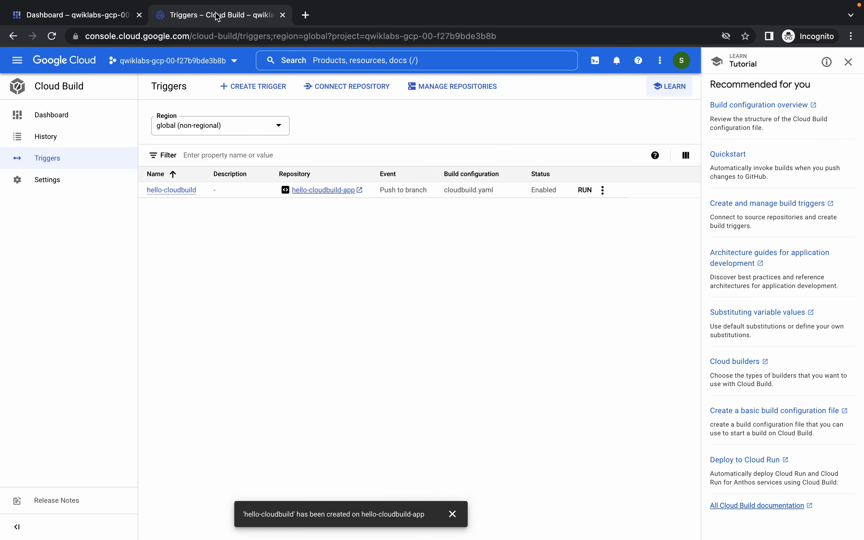
click(264, 88)
click(239, 122)
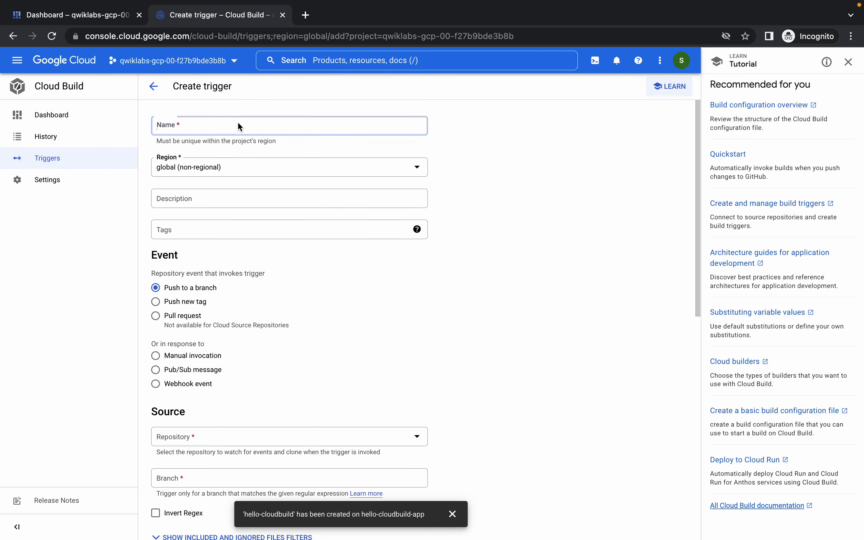
key(super+v)
Step: Set the trigger's source to the hello-cloudbuild-env repository with branch ^candidate$ and create the trigger
scroll(218, 273, down, 1)
scroll(217, 272, down, 3)
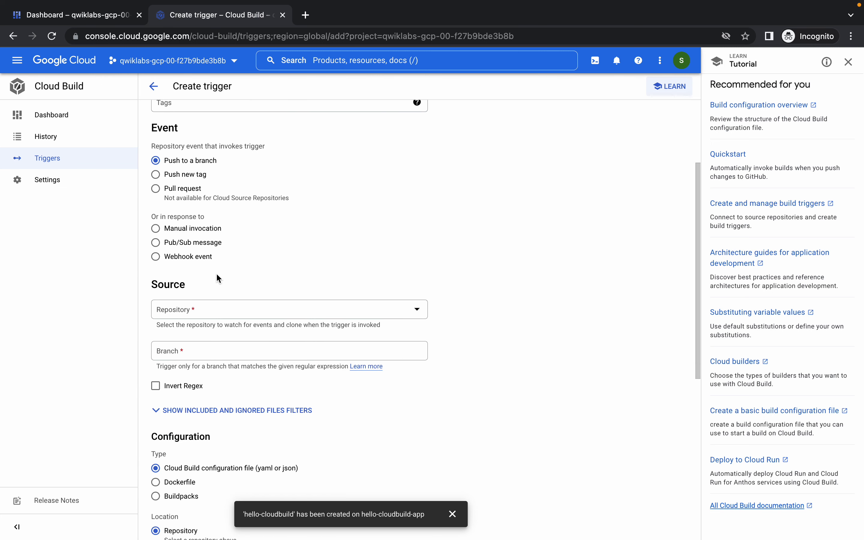
click(184, 312)
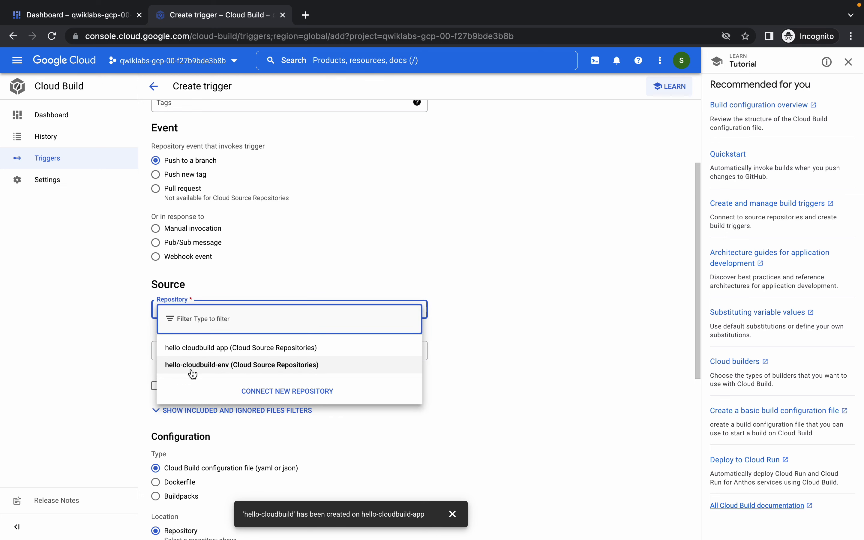
click(216, 369)
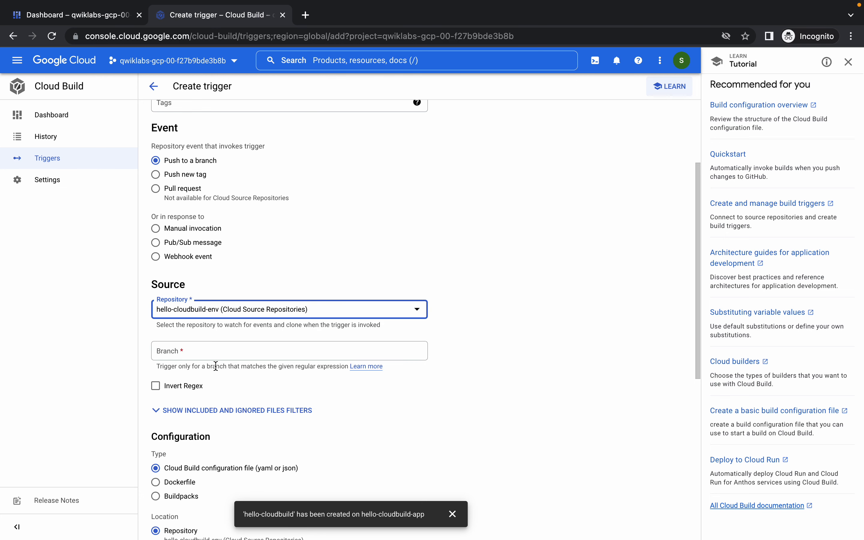
click(173, 353)
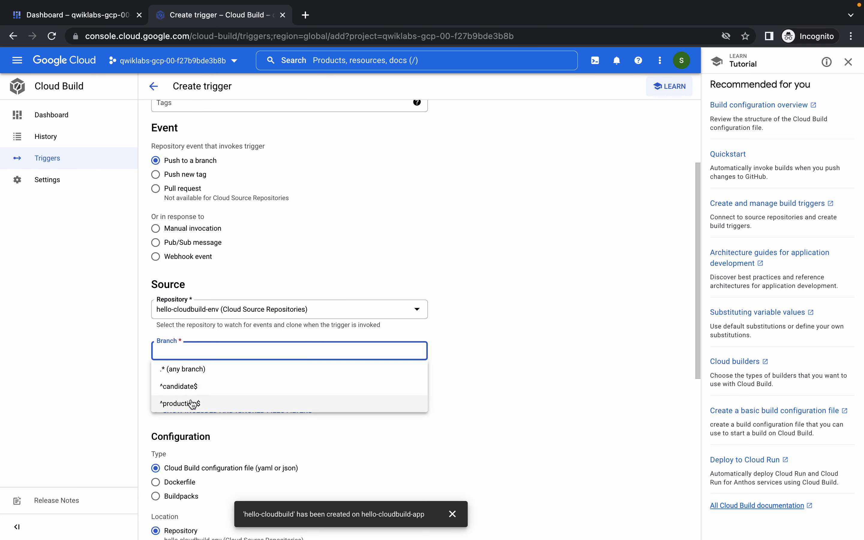
click(175, 393)
scroll(227, 373, down, 7)
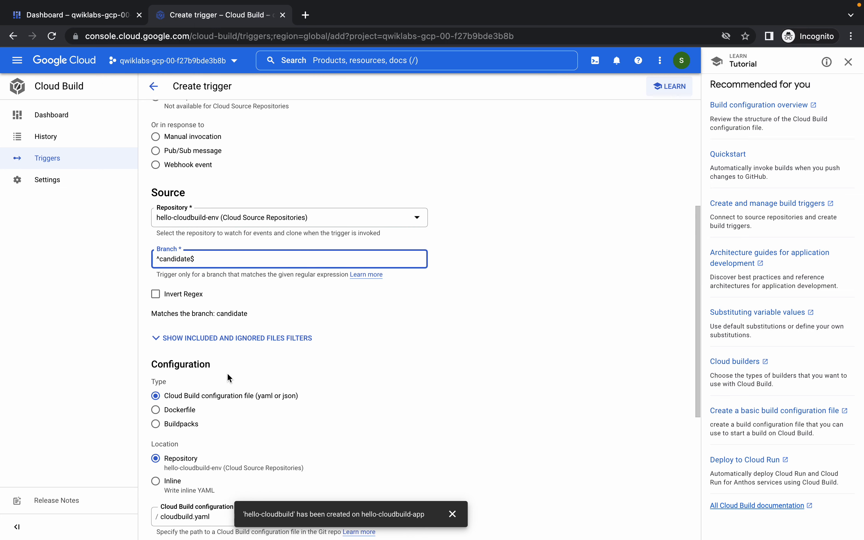
scroll(231, 307, down, 3)
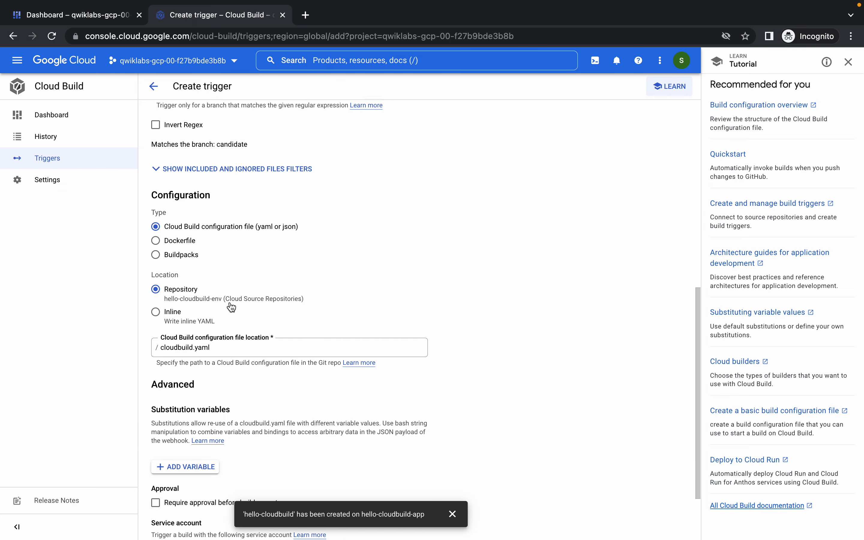
click(179, 519)
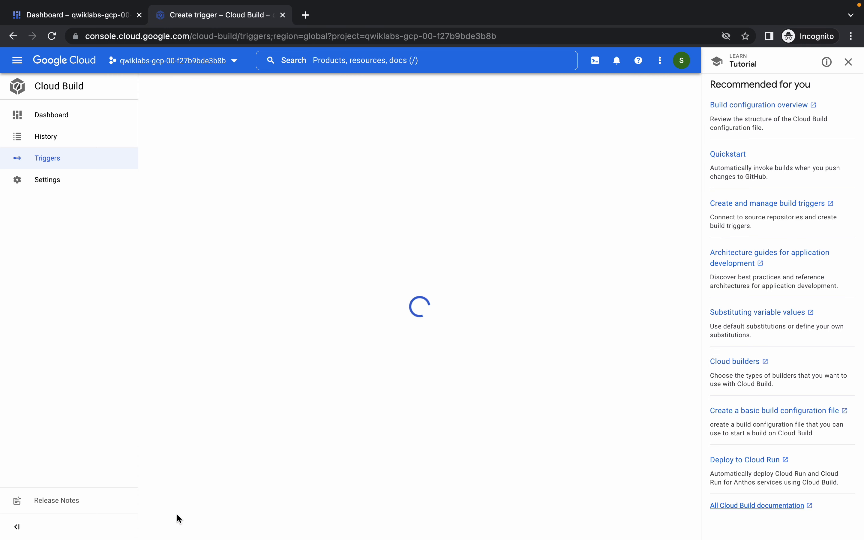
Step: Copy the lab's commands cd ~/hello-cloudbuild-app and cp cloudbuild-trigger-cd.yaml cloudbuild.yaml into Cloud Shell, and return to the lab instructions
key(ctrl+Left)
scroll(330, 428, down, 15)
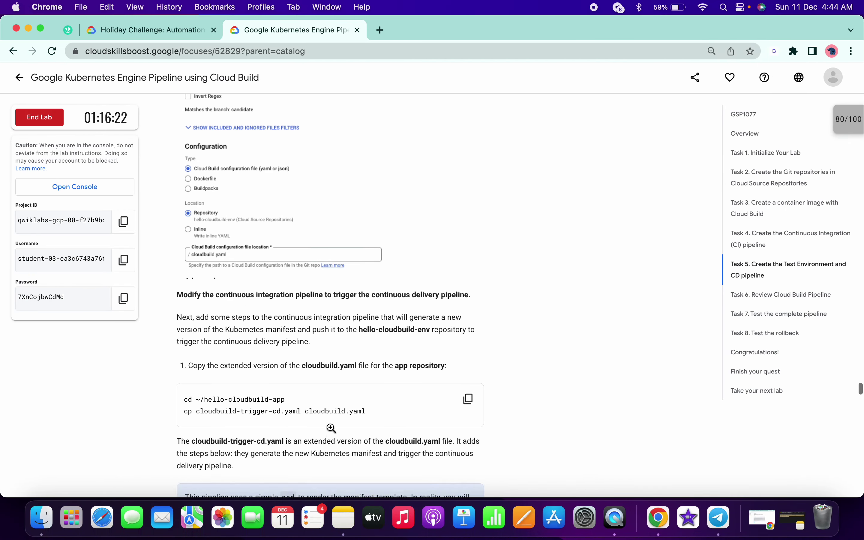
scroll(399, 293, up, 1)
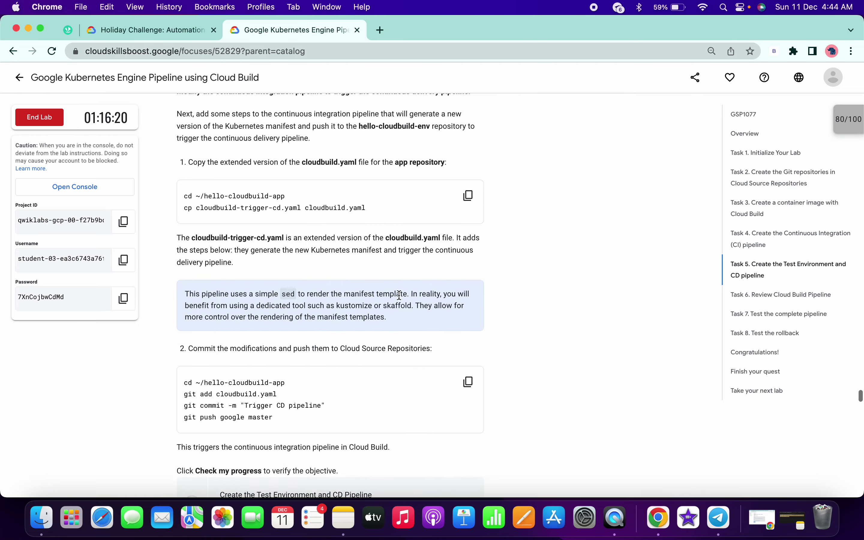
click(466, 210)
key(ctrl+Right)
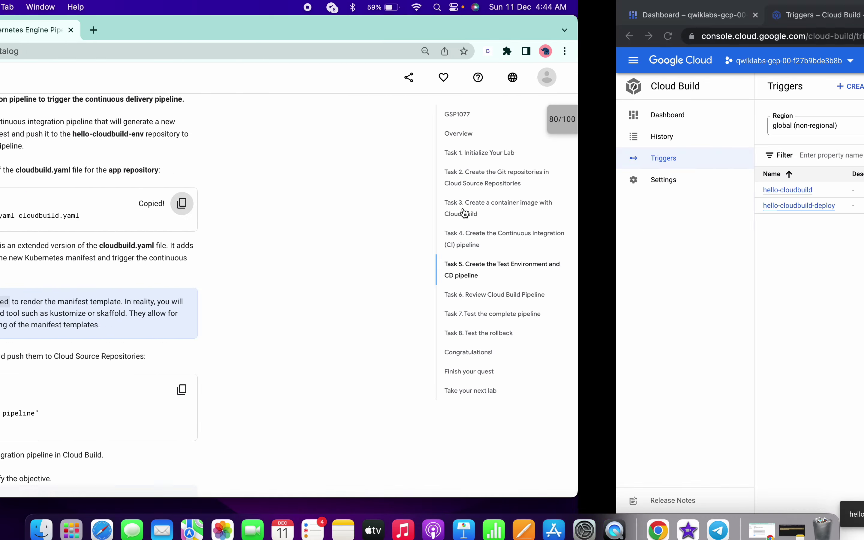
click(107, 17)
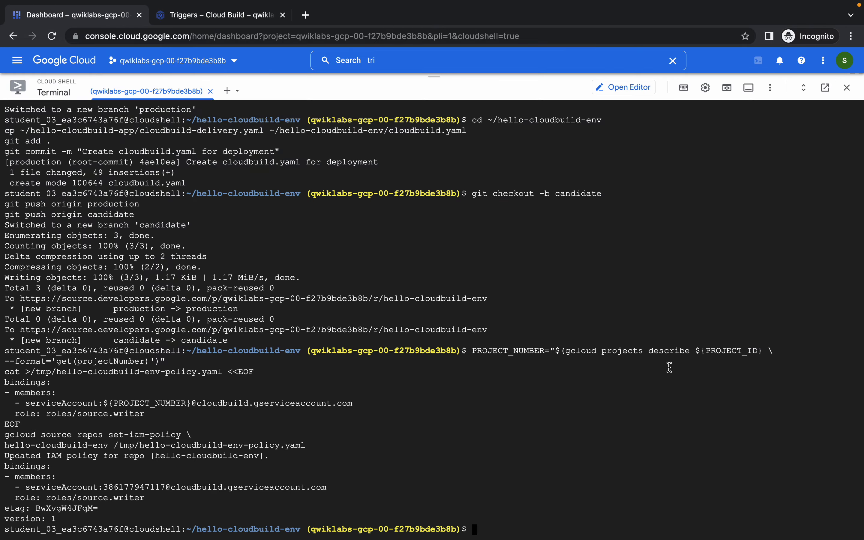
key(super+v)
key(ctrl+Left)
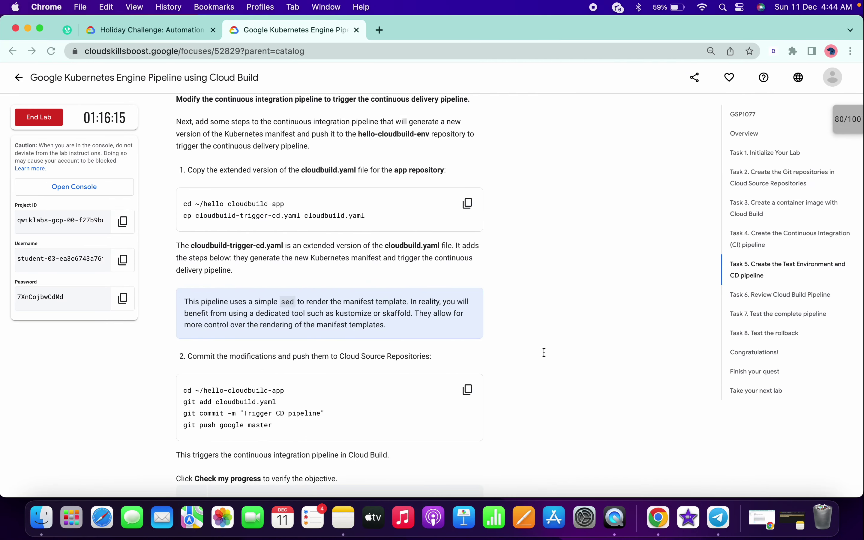
Step: Copy the lab's git commands and run them in Cloud Shell to commit cloudbuild.yaml as "Trigger CD pipeline" and push to google master
click(464, 395)
key(ctrl+Right)
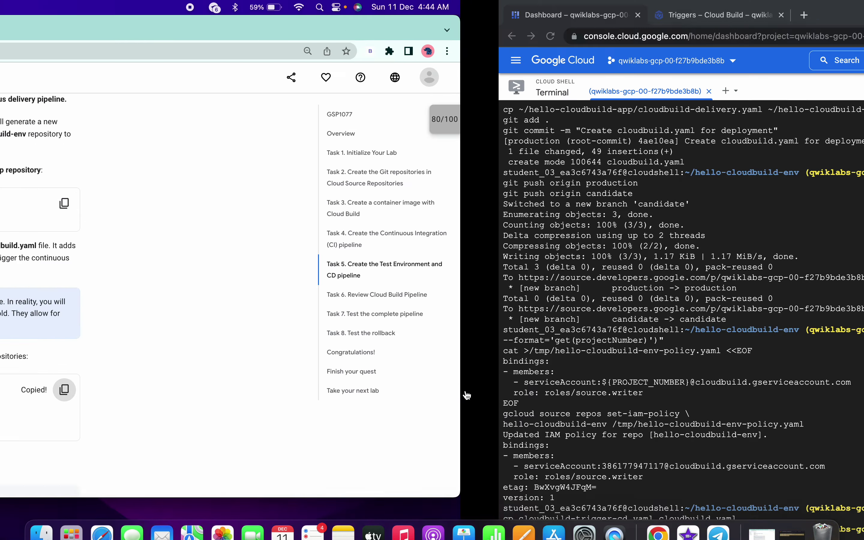
key(super+v)
key(Return)
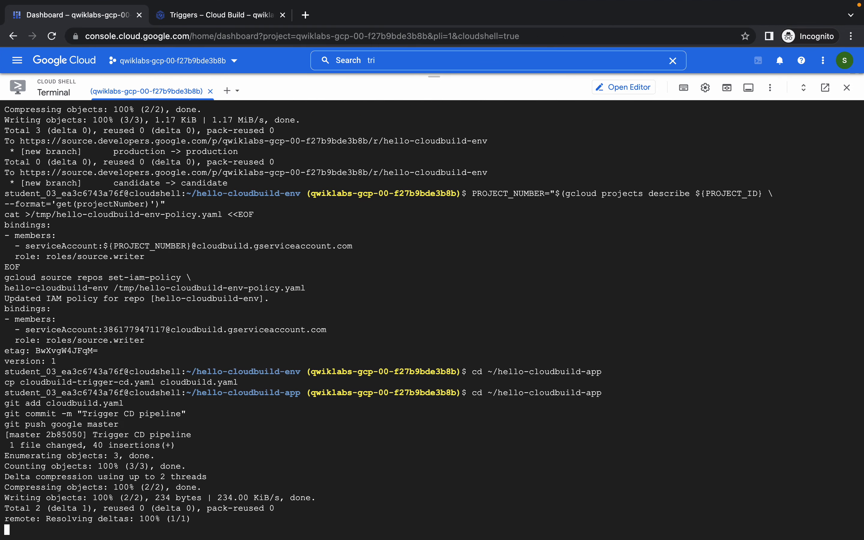
key(ctrl+Left)
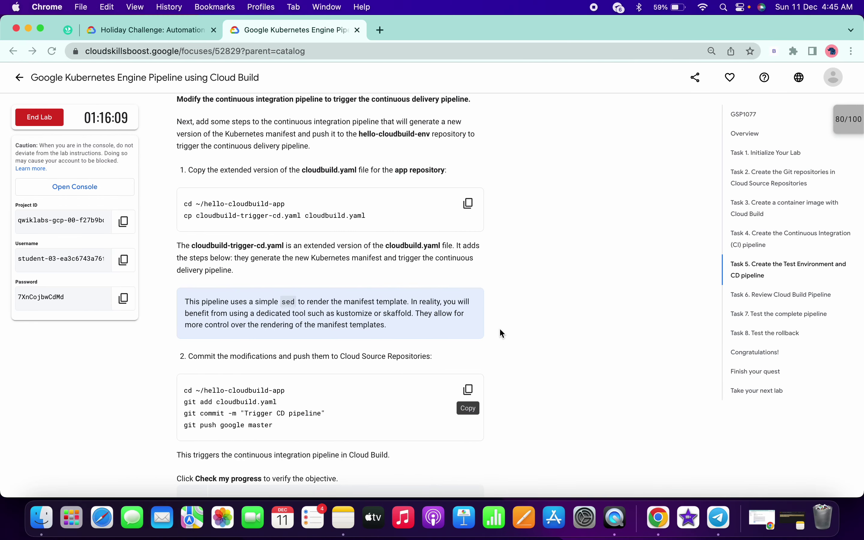
Step: Check the lab progress for Create the Test Environment and CD Pipeline, and go to the Congratulations! section of the instructions
scroll(499, 327, down, 5)
click(277, 306)
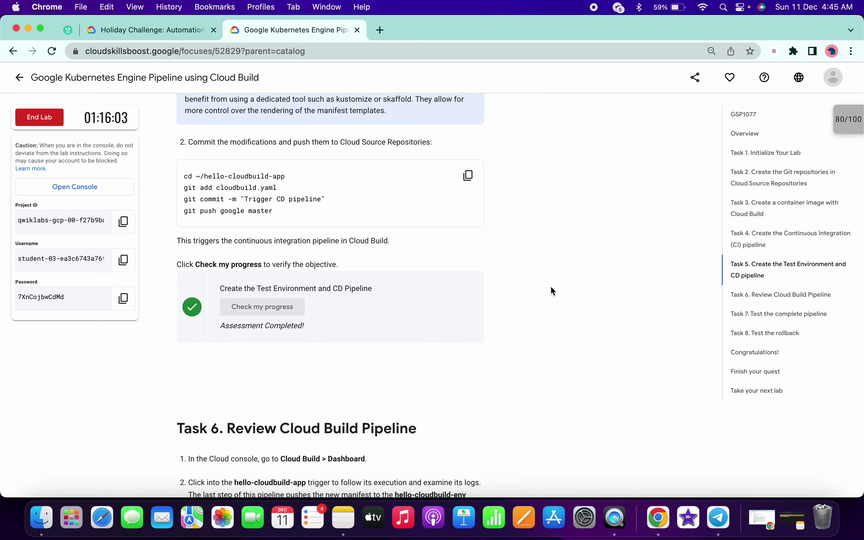
click(746, 351)
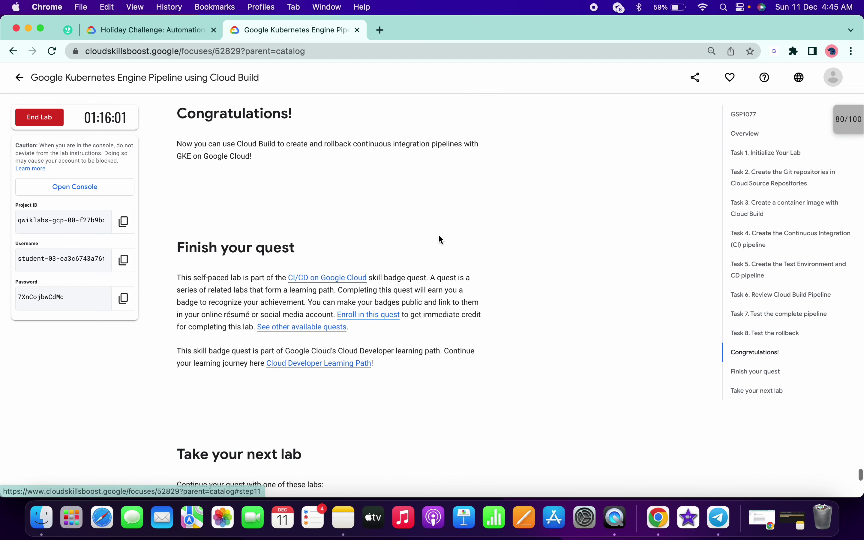
drag(178, 118, 321, 113)
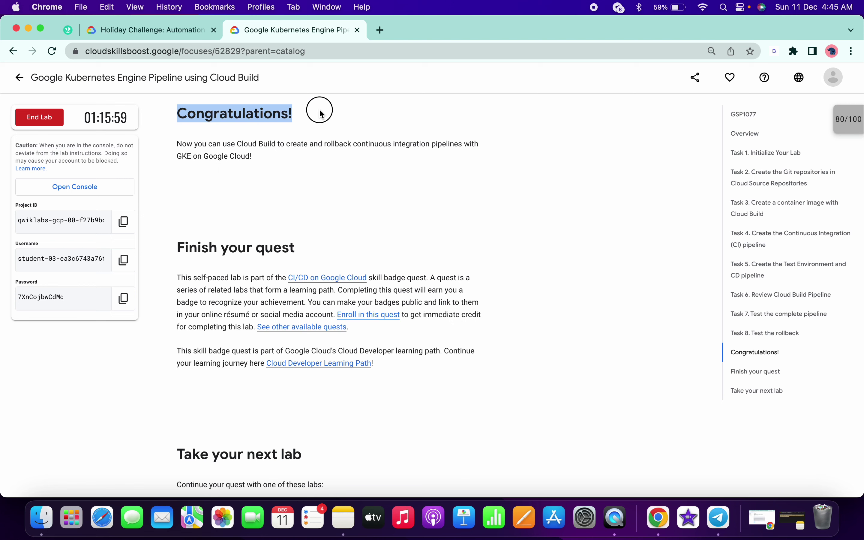
Step: Open the lab score overview, check progress there for Create the Test Environment and CD Pipeline, and close the overview and the alert
click(847, 130)
scroll(790, 246, down, 1)
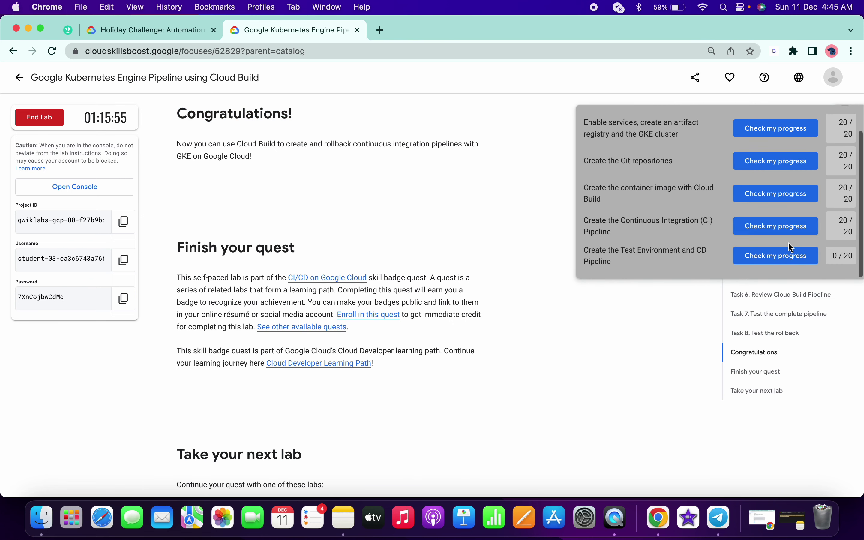
click(791, 255)
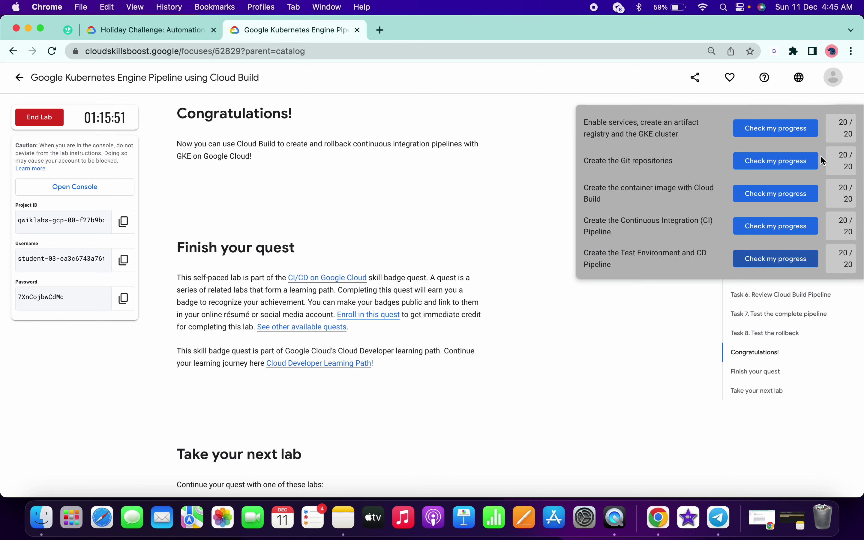
scroll(823, 161, up, 1)
click(841, 121)
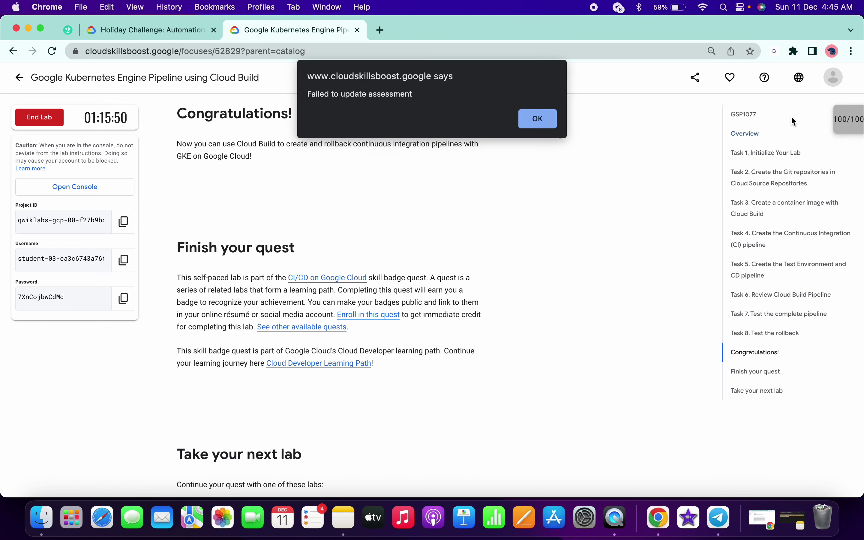
click(539, 124)
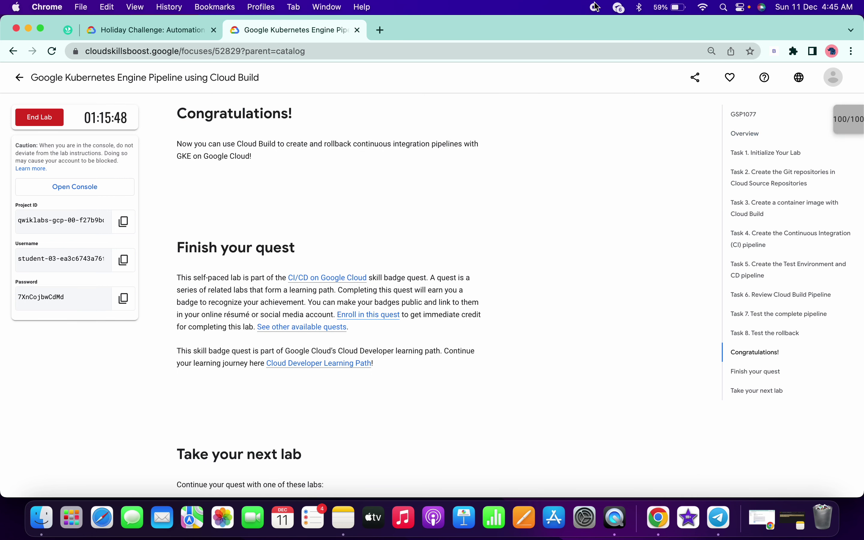